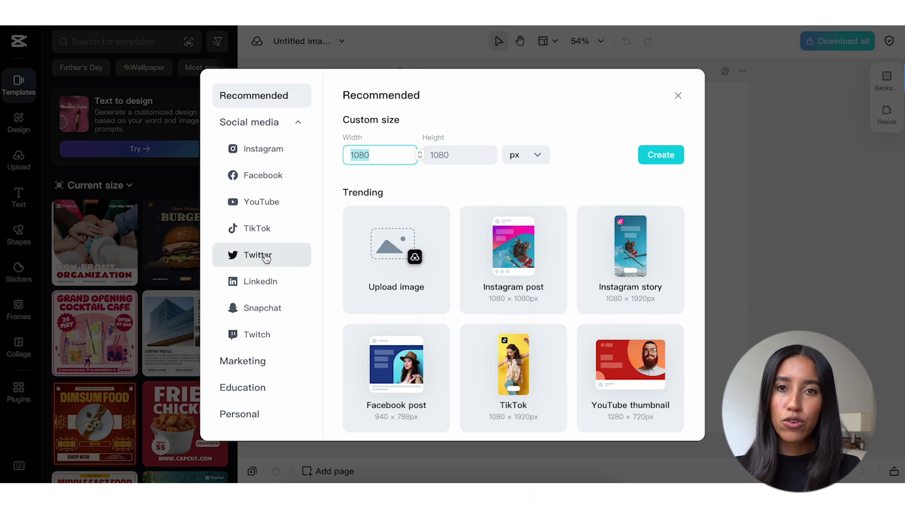
# - Browse the Marketing, Education and Personal presets, then create a blank TikTok 1080 × 1920 page
pyautogui.click(261, 362)
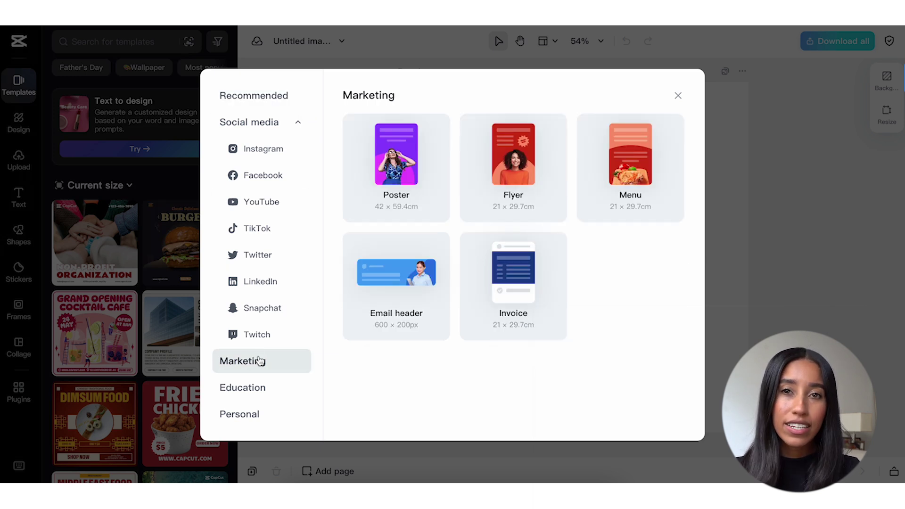
pyautogui.click(259, 387)
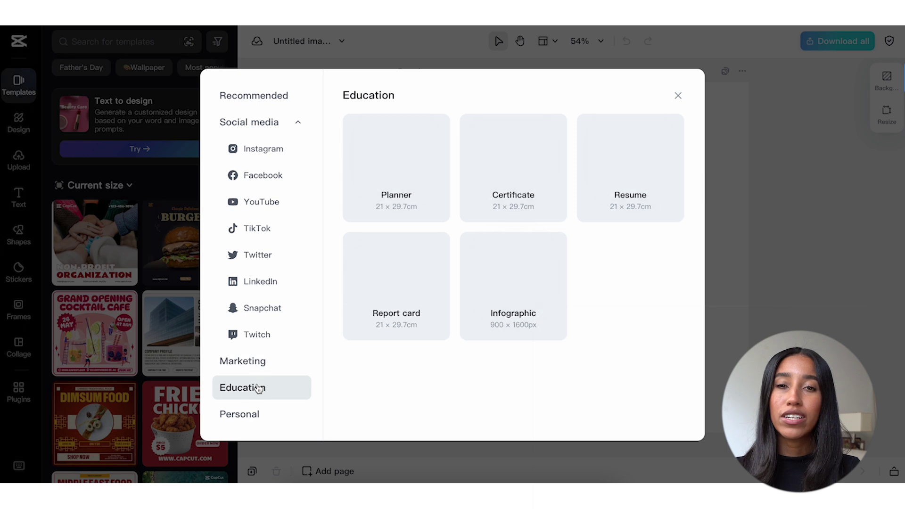
pyautogui.click(258, 414)
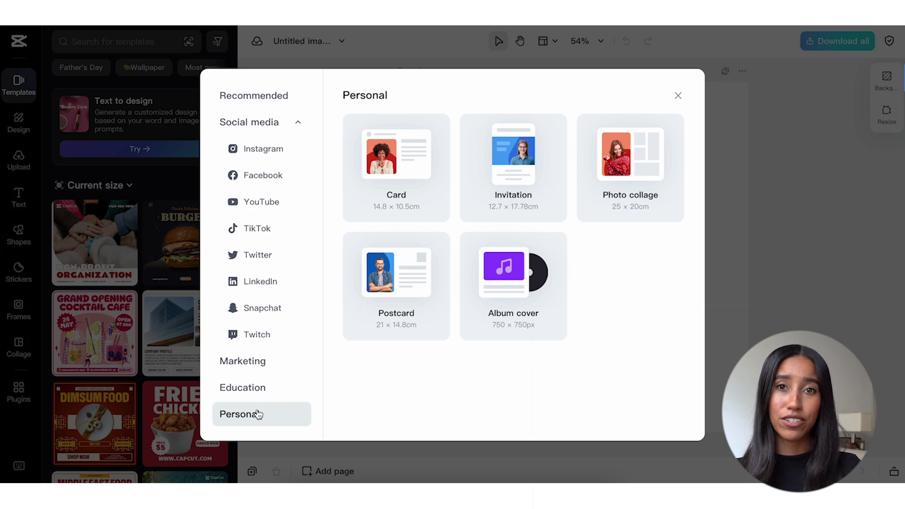
pyautogui.click(272, 230)
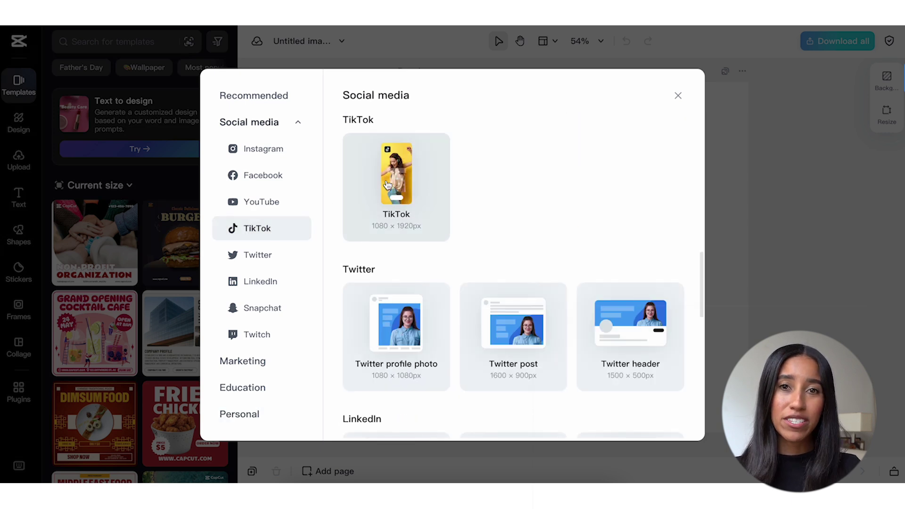
pyautogui.click(387, 184)
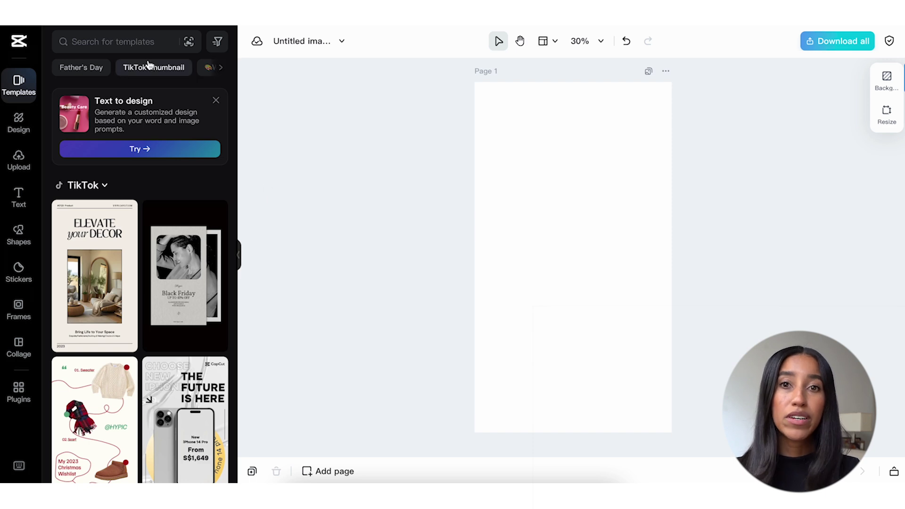
# - Search 'Most popular', clear it, browse the category keywords, then apply the ELEVATE your DECOR template
pyautogui.click(142, 42)
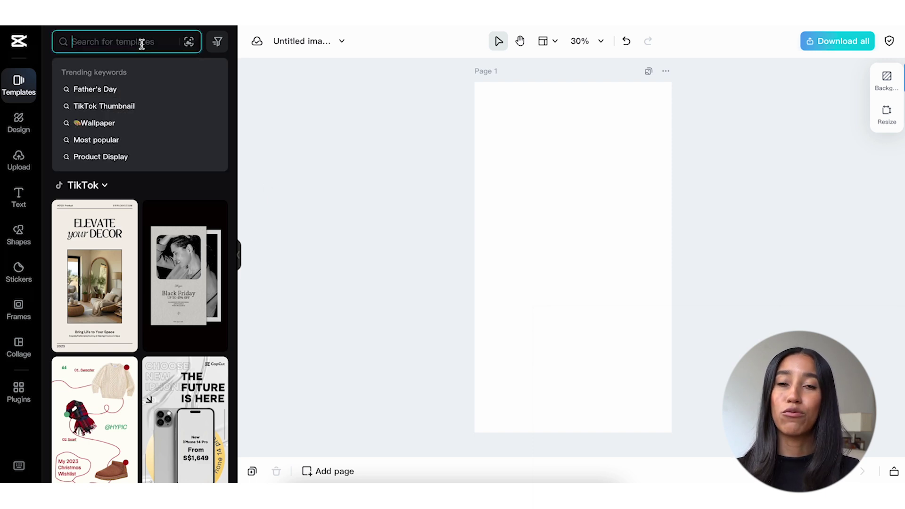
pyautogui.click(117, 139)
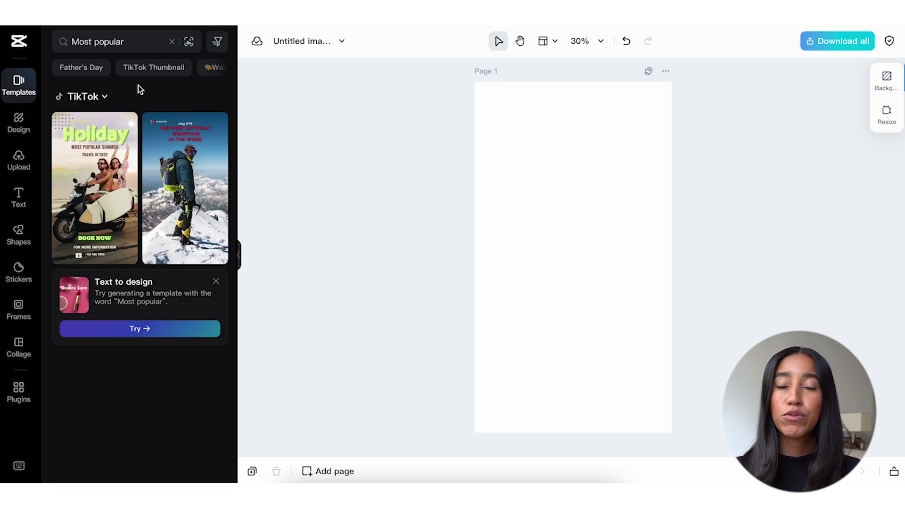
pyautogui.click(171, 41)
pyautogui.click(221, 69)
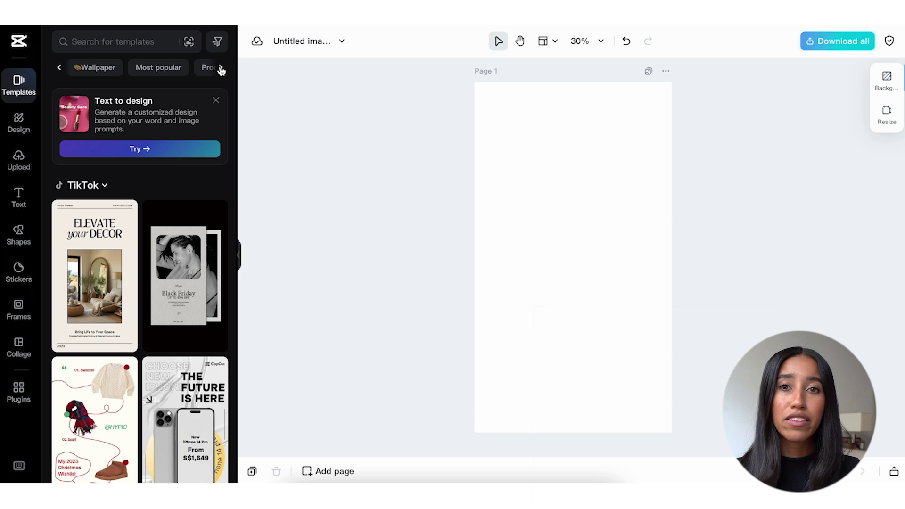
pyautogui.click(222, 69)
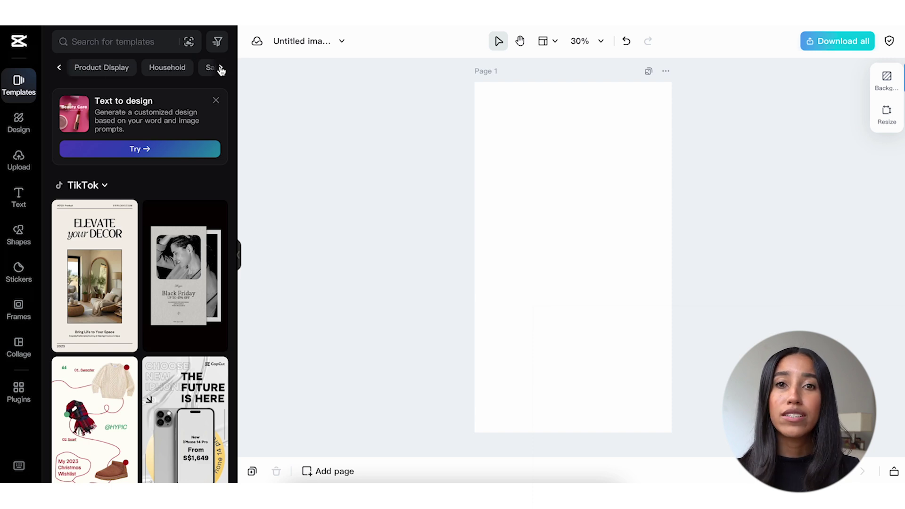
pyautogui.click(222, 69)
pyautogui.click(221, 69)
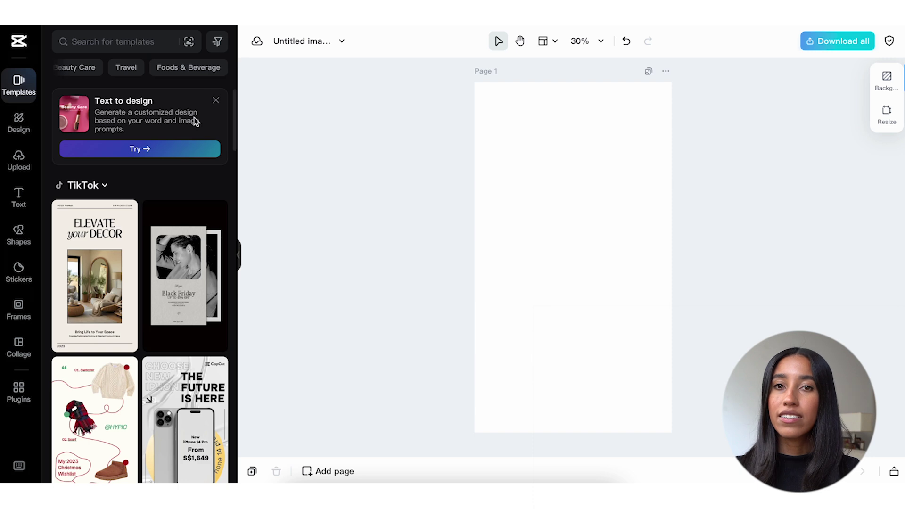
pyautogui.click(112, 262)
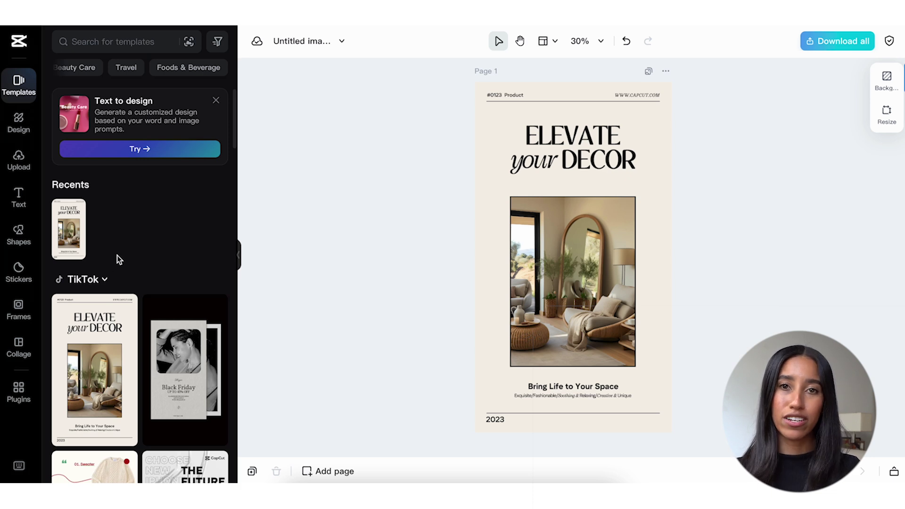
# - Replace the website text with the creator's own web address and the #0123 Product label with 'Post #34'
pyautogui.click(625, 95)
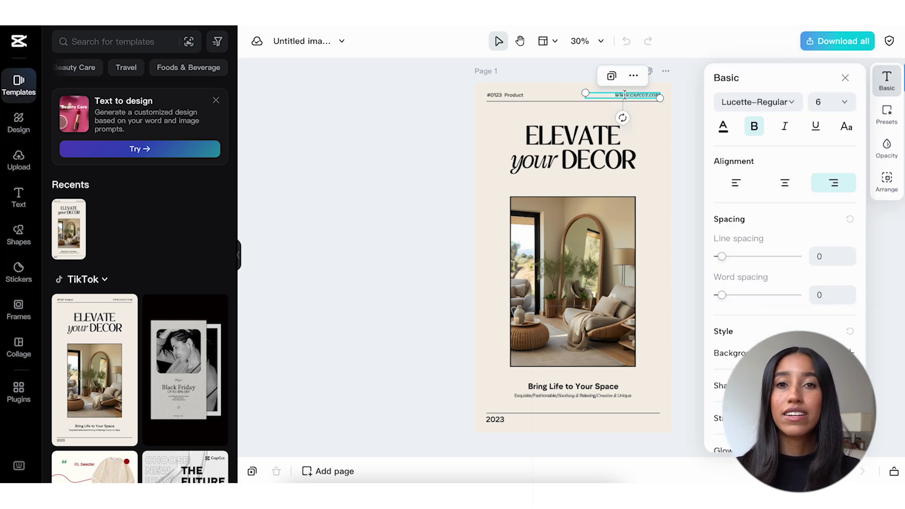
pyautogui.write('WWW.BRIAS')
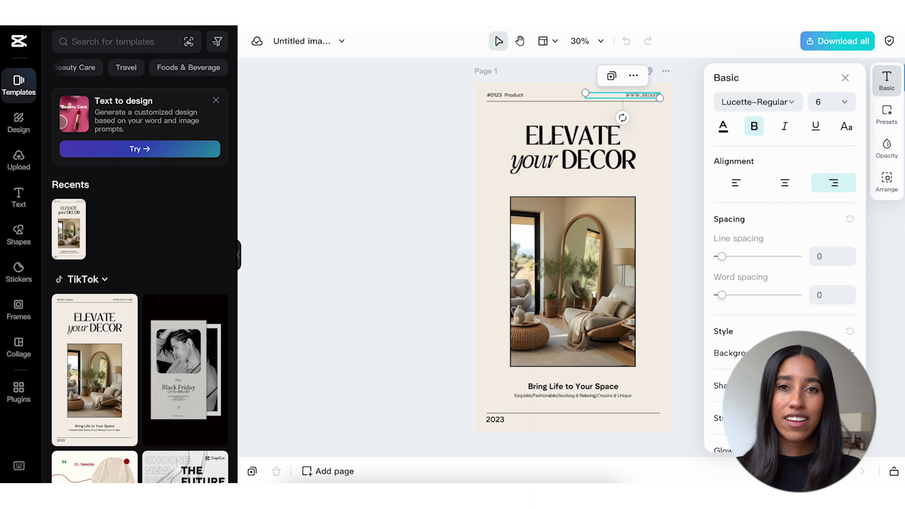
pyautogui.write('TUART.COM')
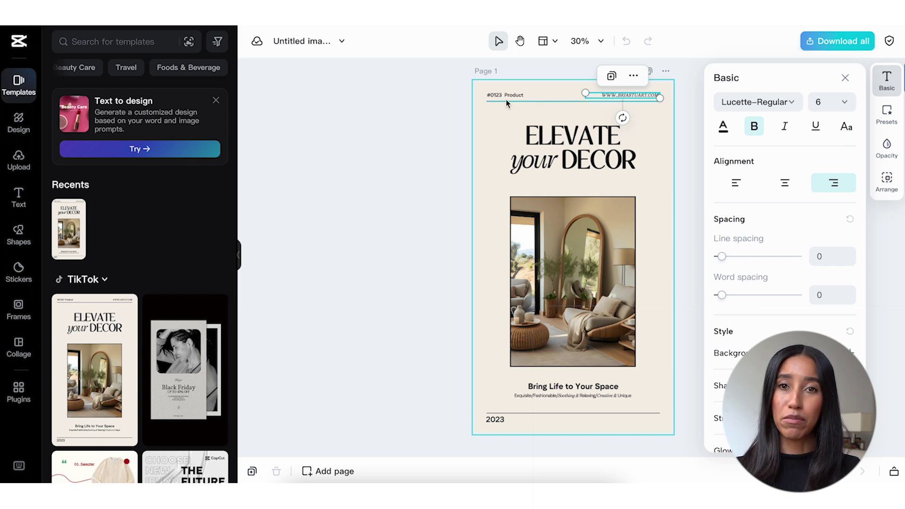
pyautogui.doubleClick(507, 100)
pyautogui.write('Post')
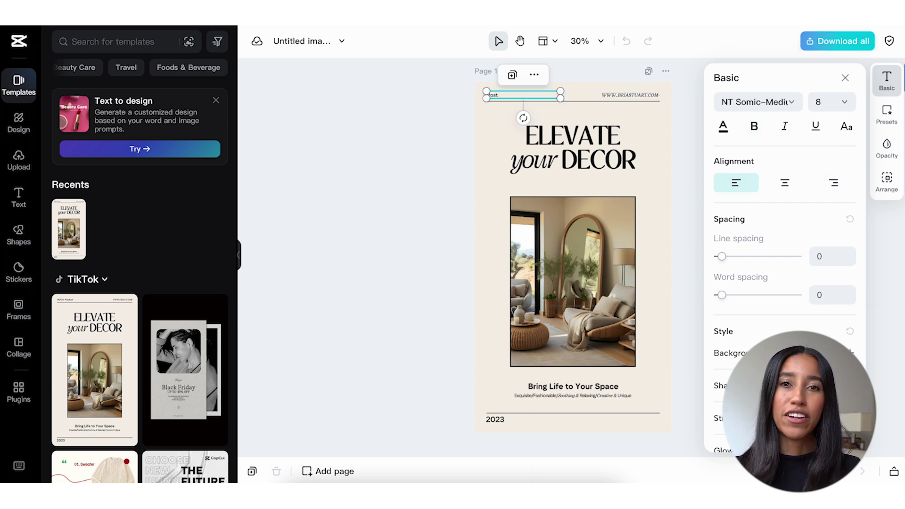
pyautogui.write(' #34')
# - Change the headline to CREATING / CAPSULE and add a duplicated third line reading WARDROBE
pyautogui.doubleClick(573, 136)
pyautogui.write('CR')
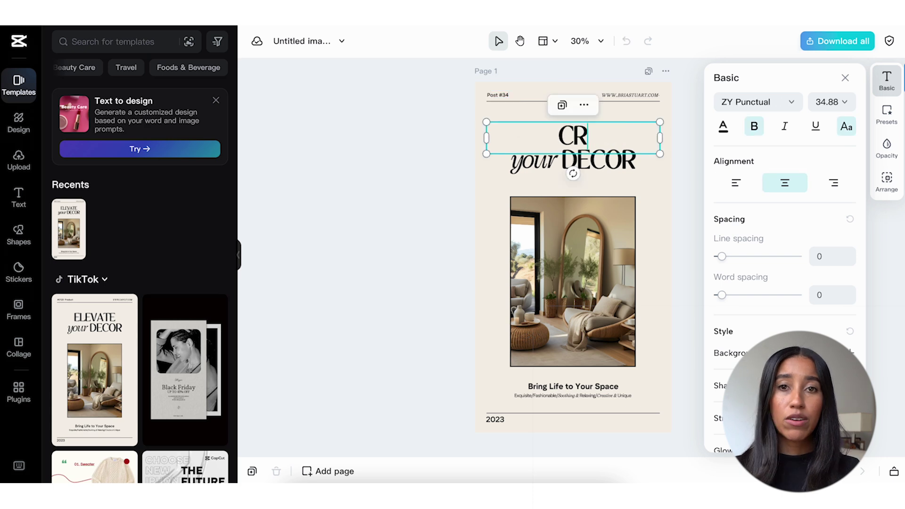
pyautogui.write('EATING')
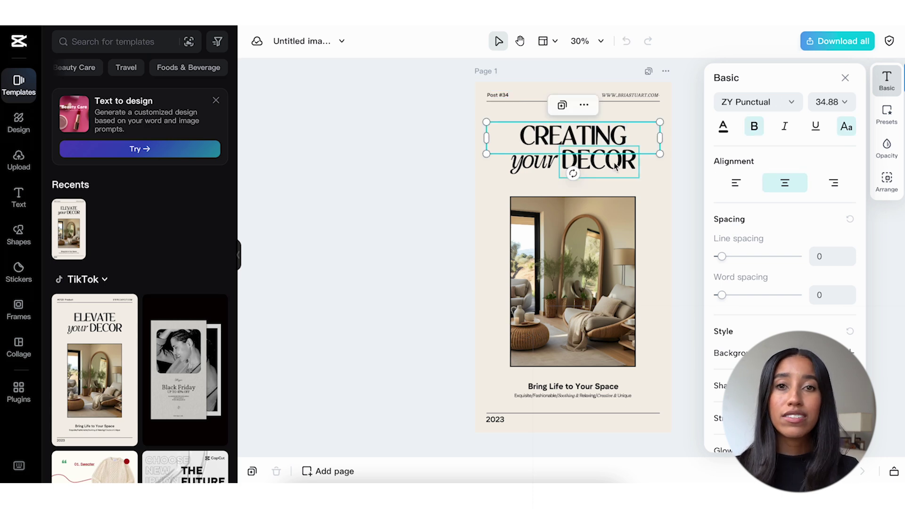
pyautogui.click(616, 166)
pyautogui.press('BackSpace')
pyautogui.press('BackSpace')
pyautogui.press('BackSpace')
pyautogui.press('BackSpace')
pyautogui.press('BackSpace')
pyautogui.write('CAPSU')
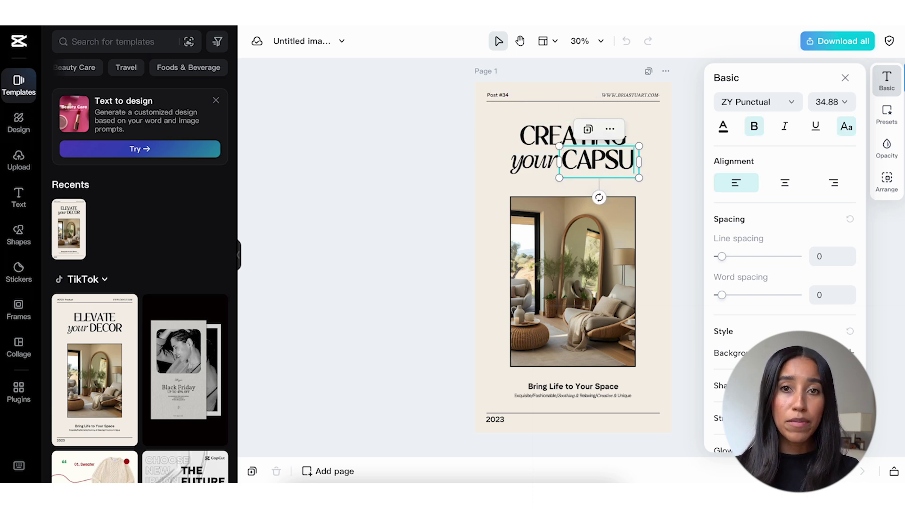
pyautogui.write('LE')
pyautogui.hotkey('ctrl', 'd')
pyautogui.moveTo(627, 163); pyautogui.dragTo(565, 188)
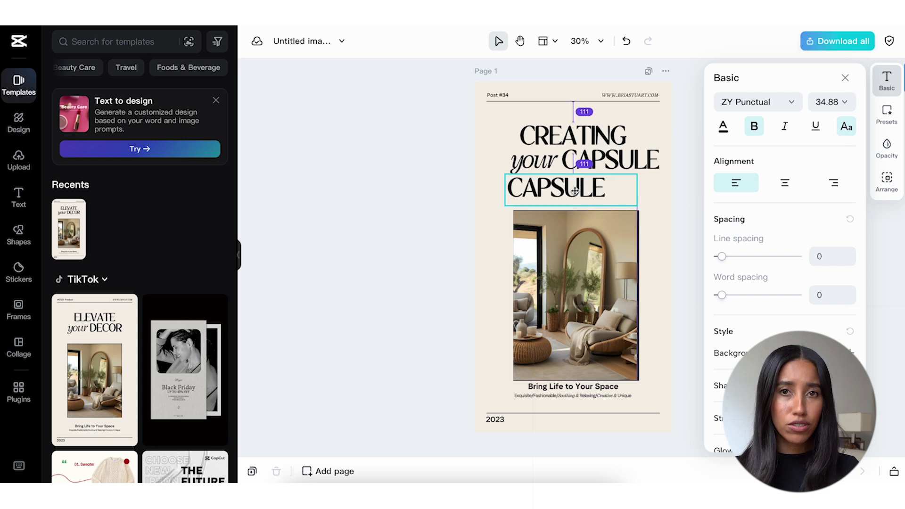
pyautogui.doubleClick(566, 188)
pyautogui.write('WARDROBE')
pyautogui.click(687, 197)
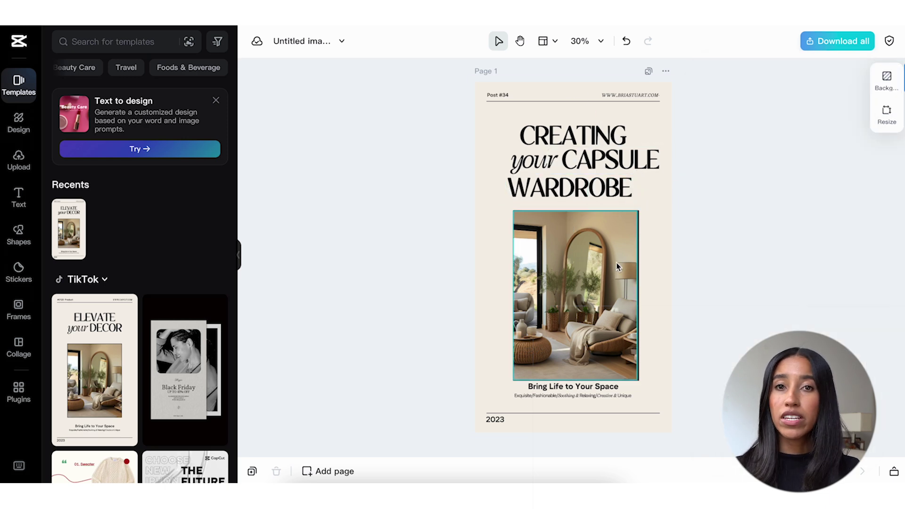
# - Replace the interior photo with the Men's Dress Shirt-3 image from the cloud space
pyautogui.click(603, 276)
pyautogui.click(565, 196)
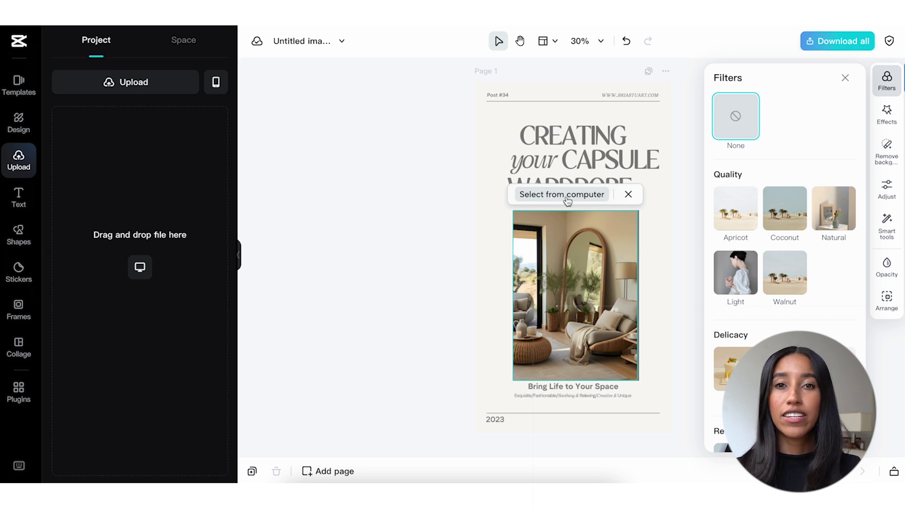
pyautogui.click(184, 41)
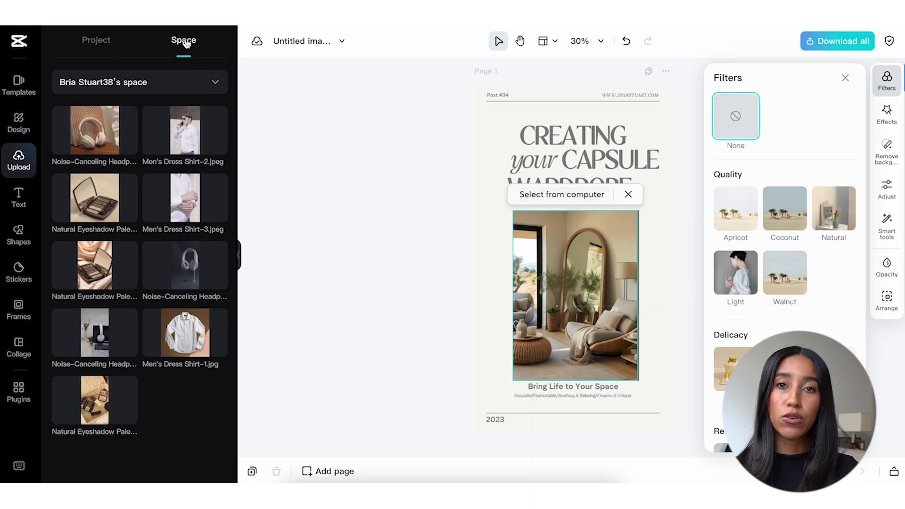
pyautogui.click(199, 199)
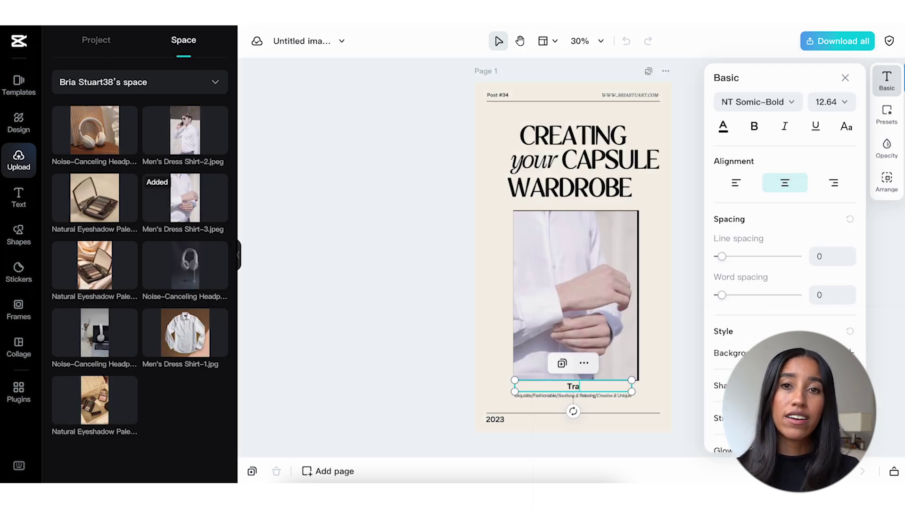
# - Caption it 'Transform Your Closet Staples', subtitle 'Fashion, Creativity, Freedom of Expression', and change 2023 to 2024
pyautogui.write('nsform Your Closet Staples')
pyautogui.click(573, 396)
pyautogui.write('Fashion')
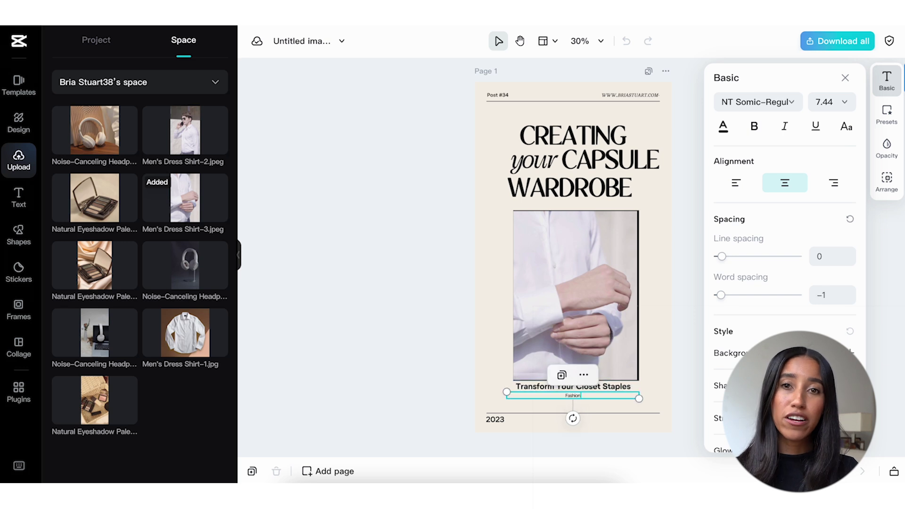
pyautogui.write(', Creativity, Freedom of Expression')
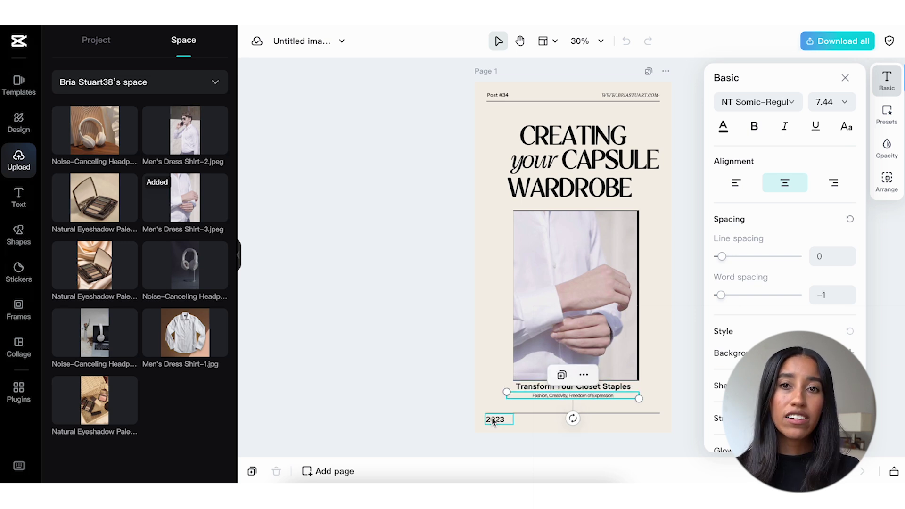
pyautogui.click(506, 421)
pyautogui.press('BackSpace')
pyautogui.write('4')
pyautogui.click(443, 396)
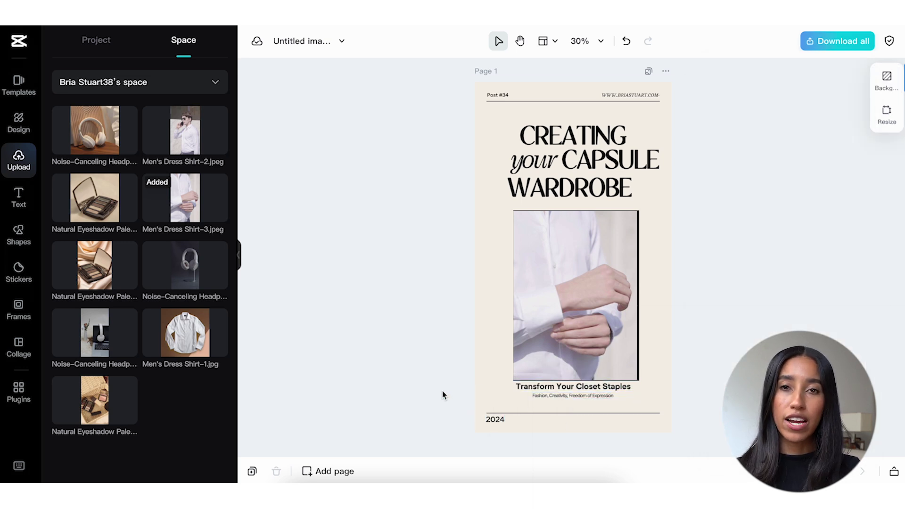
# - Preview black, mauve and several gradient backgrounds, then settle on greyish-pink from the photo colours
pyautogui.click(888, 82)
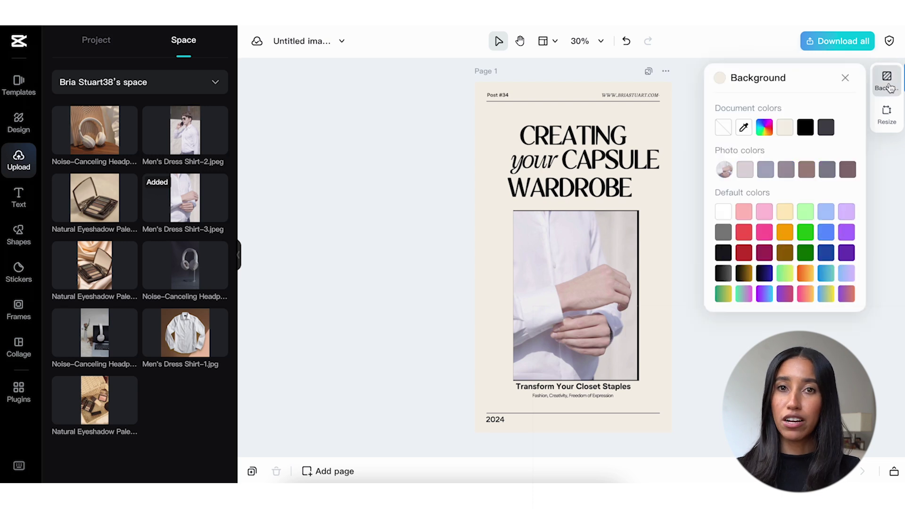
pyautogui.click(806, 127)
pyautogui.click(786, 169)
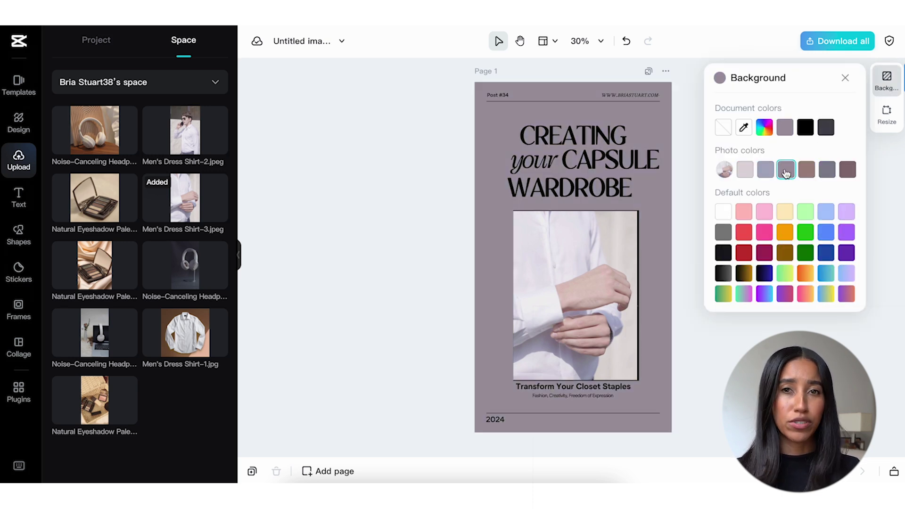
pyautogui.click(785, 273)
pyautogui.click(806, 273)
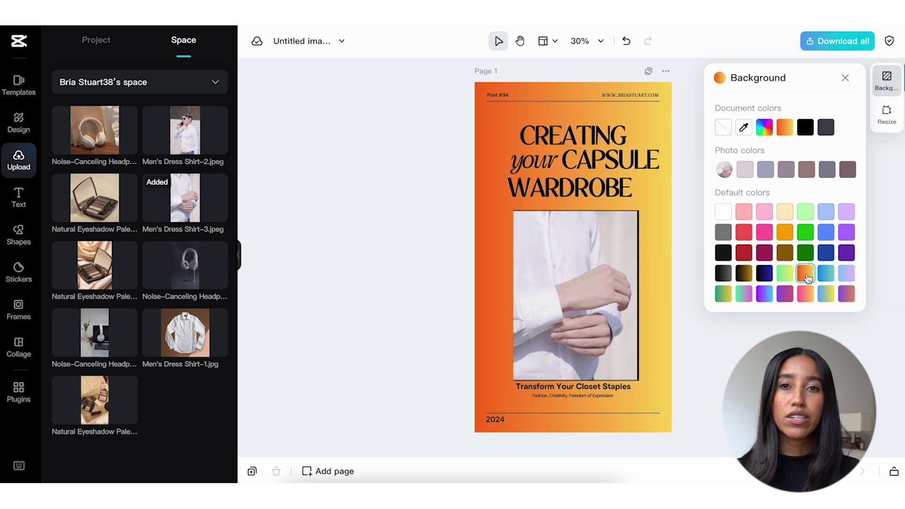
pyautogui.click(826, 277)
pyautogui.click(847, 278)
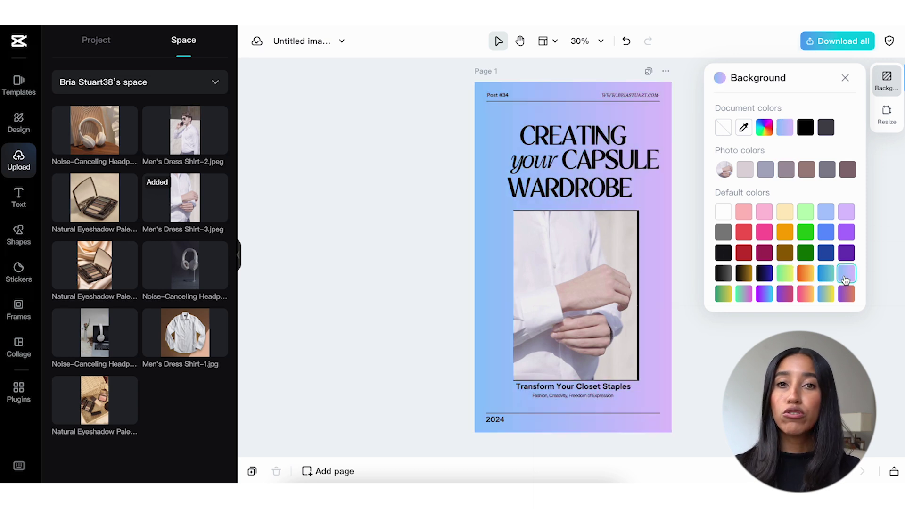
pyautogui.click(746, 170)
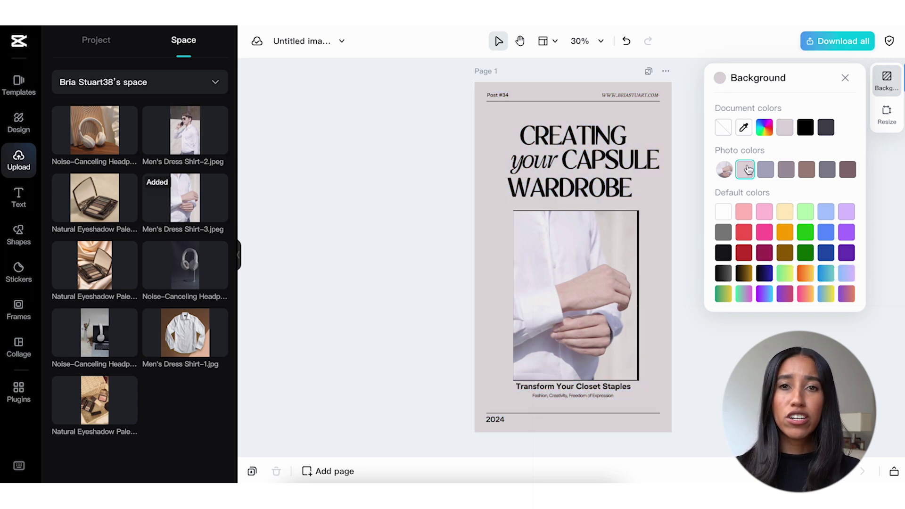
pyautogui.click(16, 134)
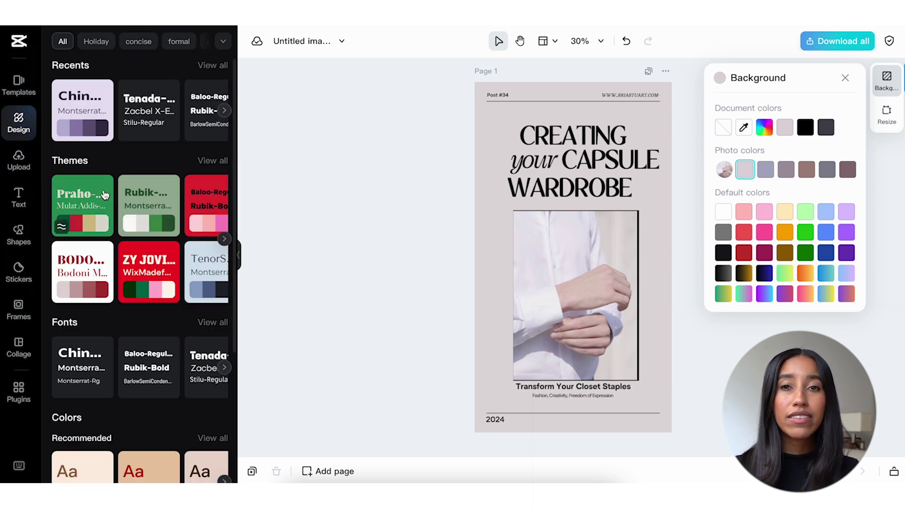
# - Apply the purple Rando theme from the full themes list, then pick the blue-lavender gradient background swatch
pyautogui.scroll(-4, 151, 165)
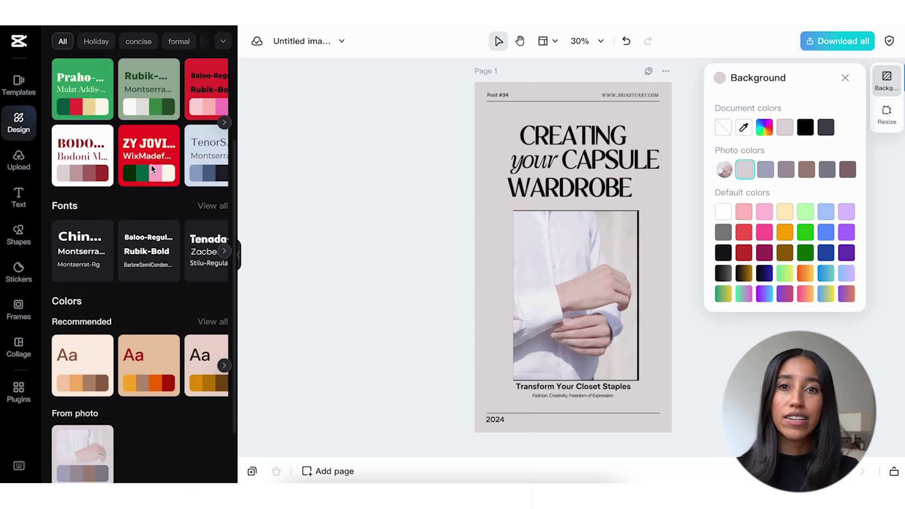
pyautogui.scroll(4, 151, 168)
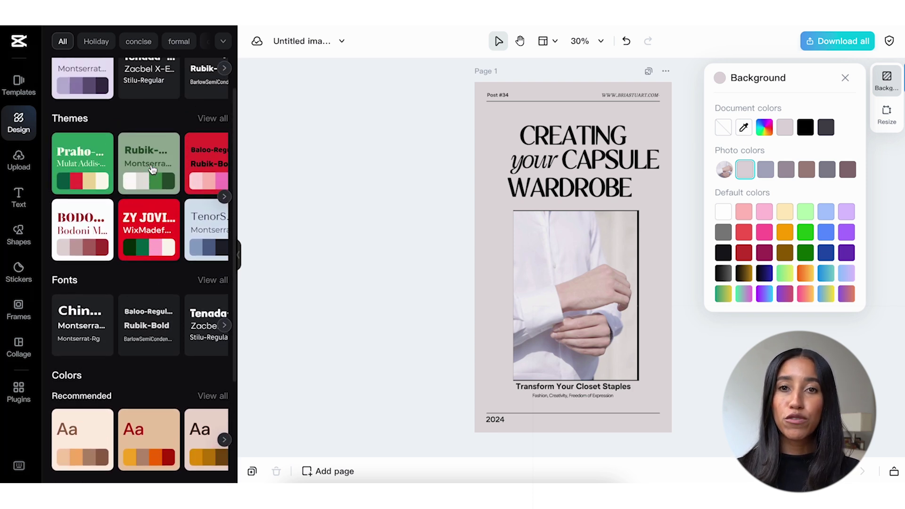
pyautogui.click(212, 161)
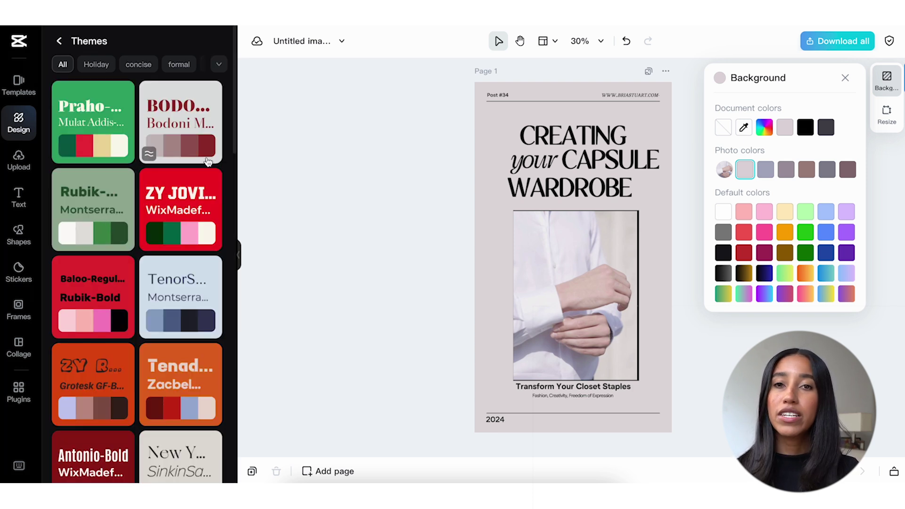
pyautogui.scroll(-2, 207, 161)
pyautogui.scroll(-5, 208, 161)
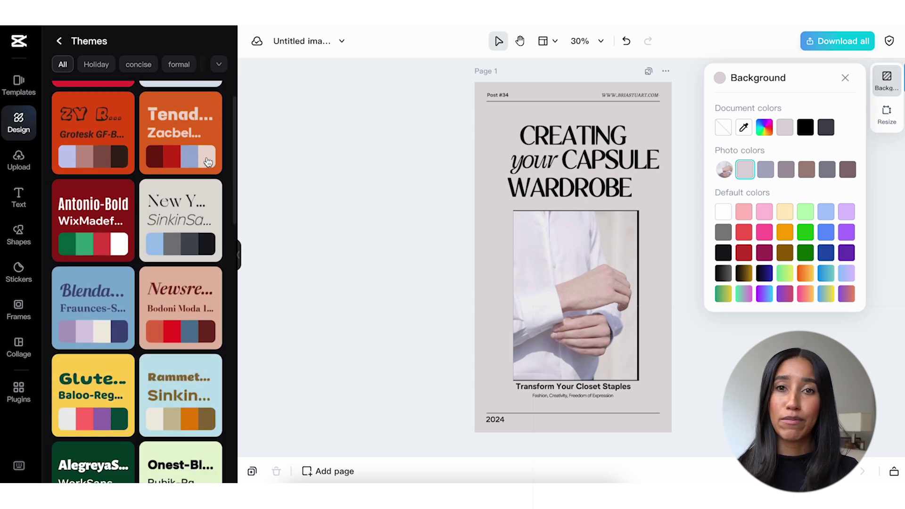
pyautogui.click(219, 66)
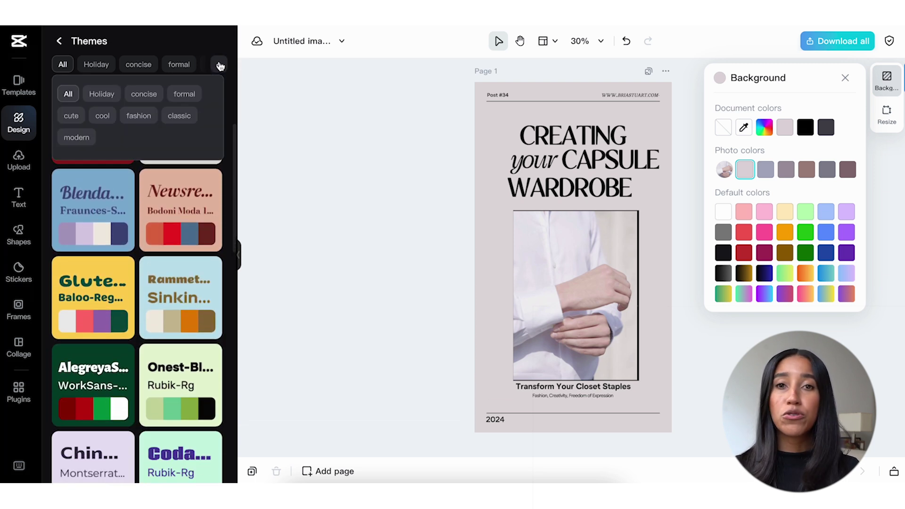
pyautogui.click(219, 66)
pyautogui.scroll(-6, 185, 238)
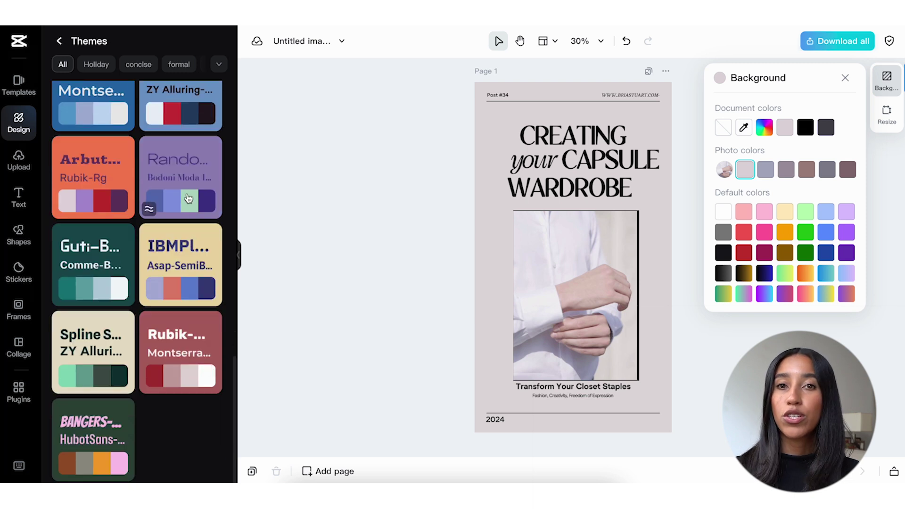
pyautogui.click(191, 169)
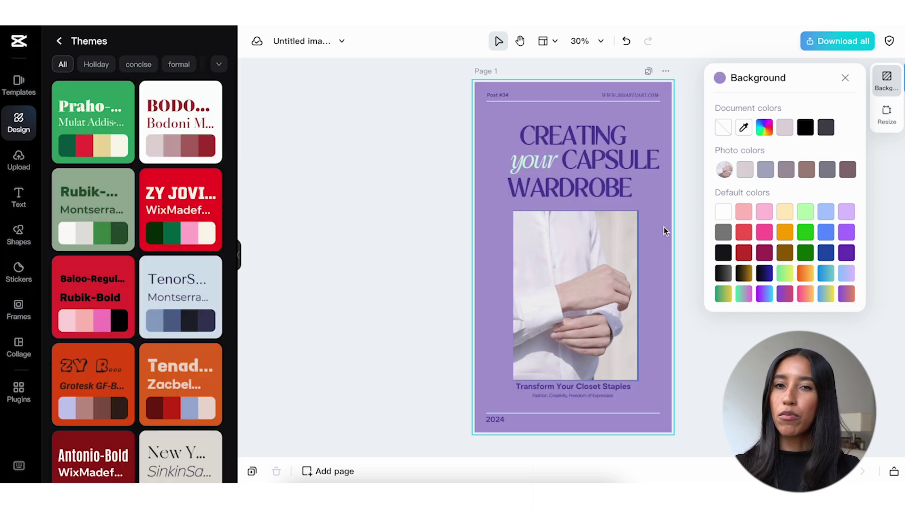
pyautogui.click(845, 275)
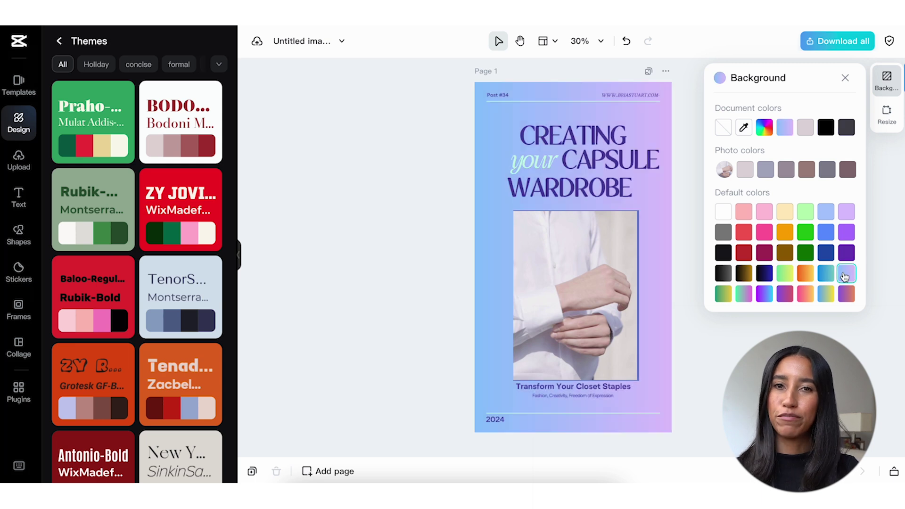
# - Show the Project tab of Uploads and the QR code for uploading from a phone
pyautogui.click(19, 161)
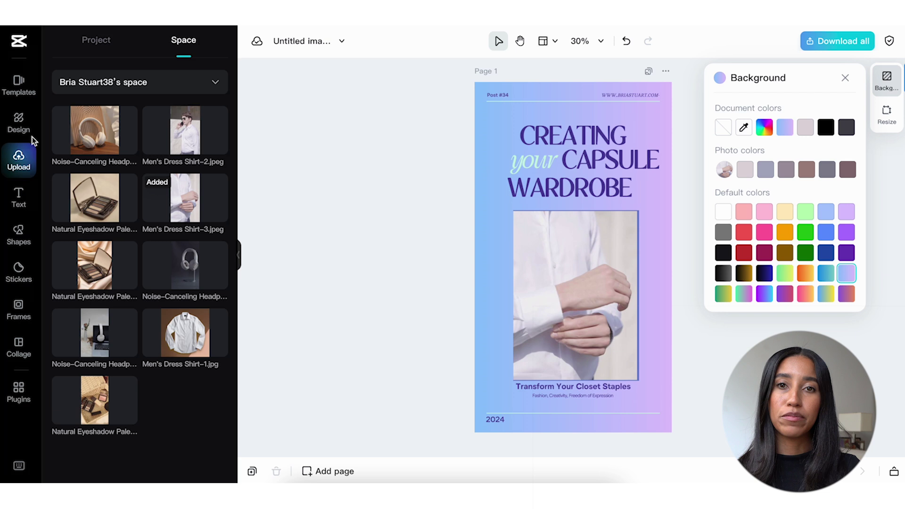
pyautogui.click(93, 46)
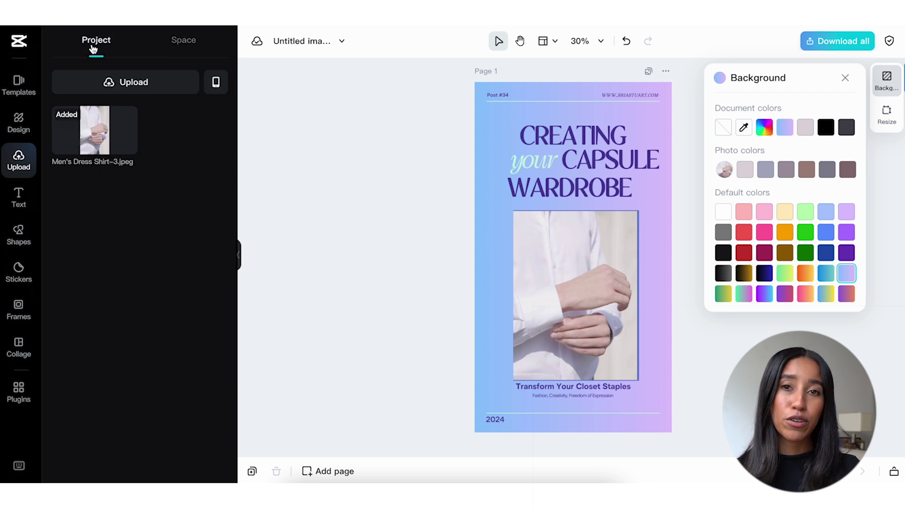
pyautogui.click(135, 86)
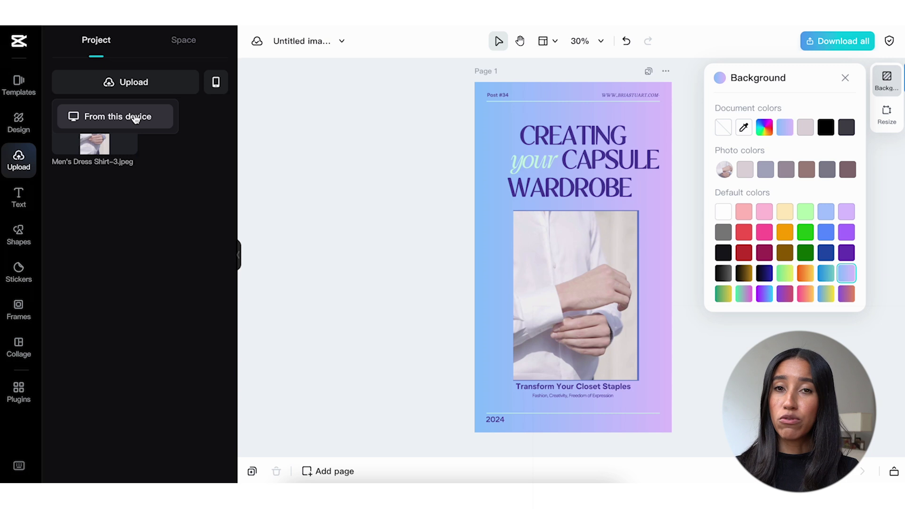
pyautogui.click(216, 83)
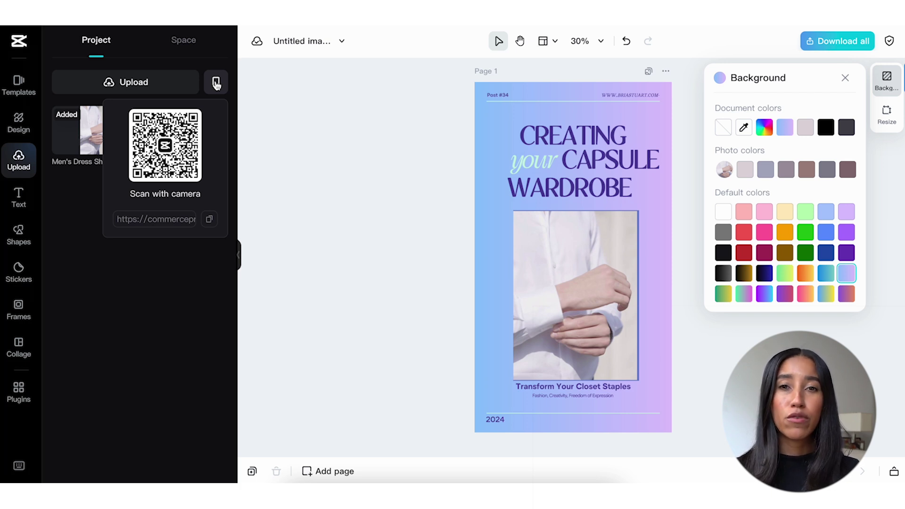
pyautogui.click(21, 200)
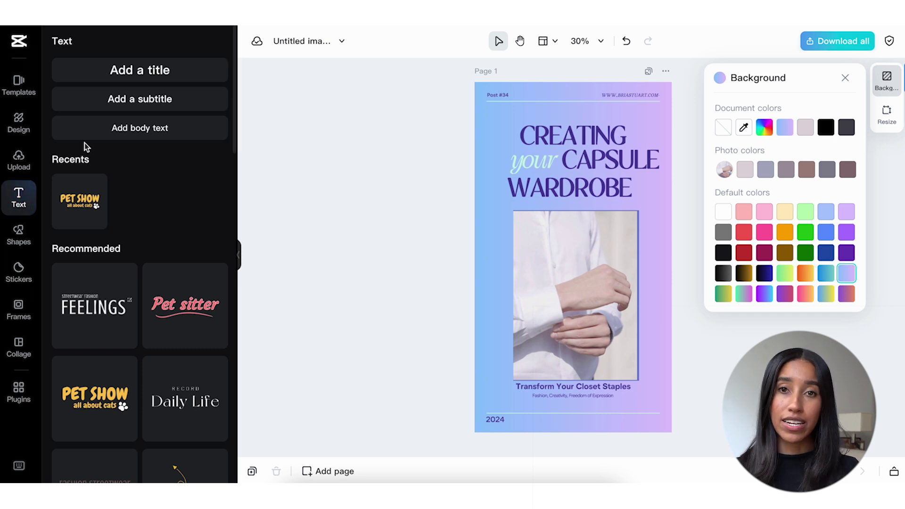
# - Add a title text box to the poster, then deselect it
pyautogui.click(149, 75)
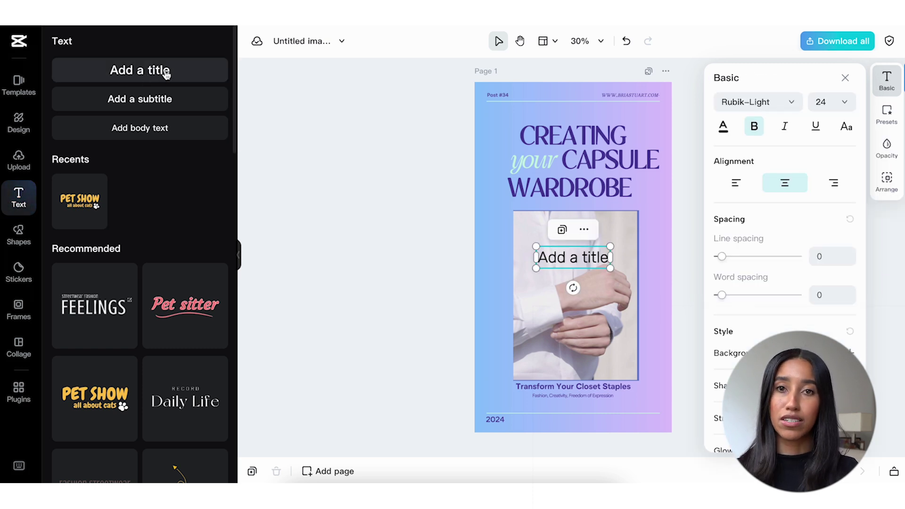
pyautogui.scroll(-1, 760, 210)
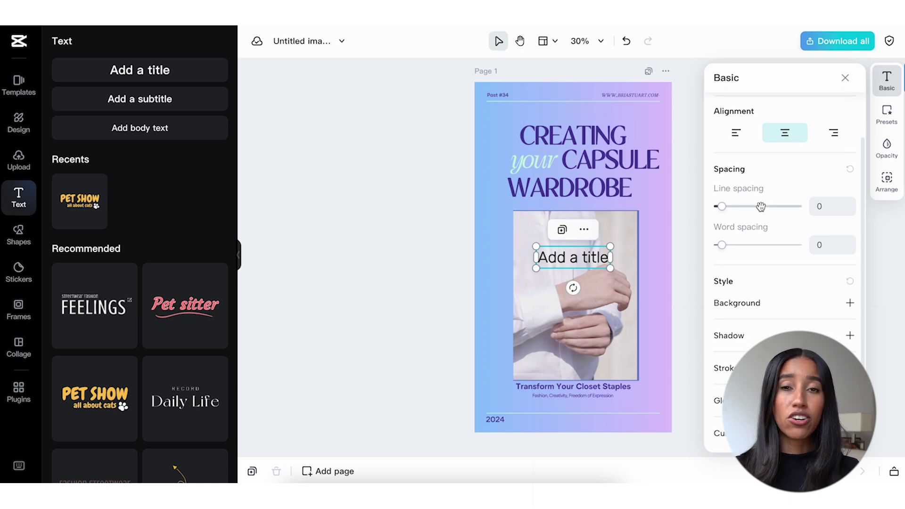
pyautogui.scroll(1, 760, 207)
pyautogui.press('Escape')
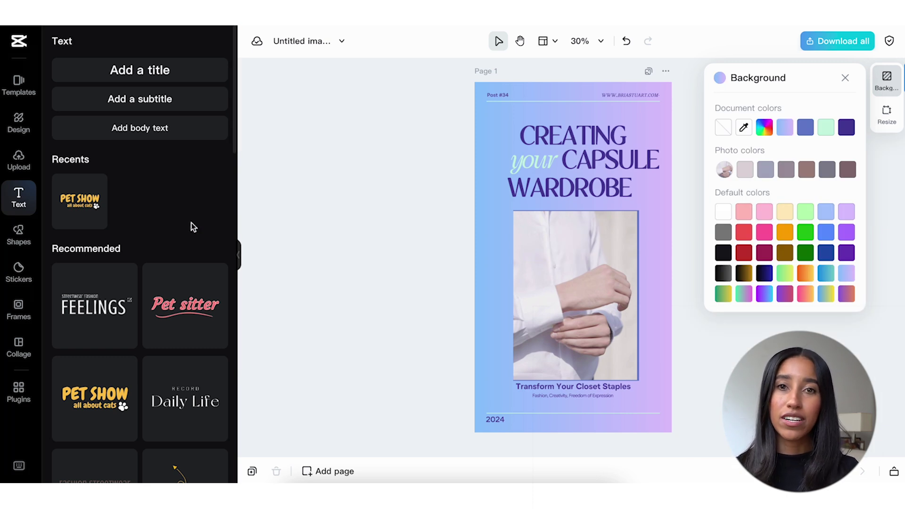
# - Scroll down through the full list of ready-made text templates
pyautogui.scroll(-5, 192, 222)
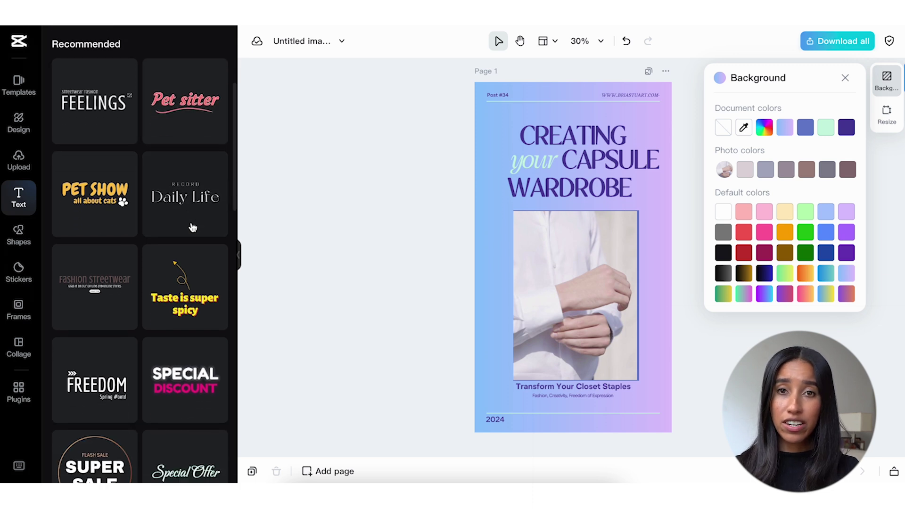
pyautogui.scroll(-4, 193, 228)
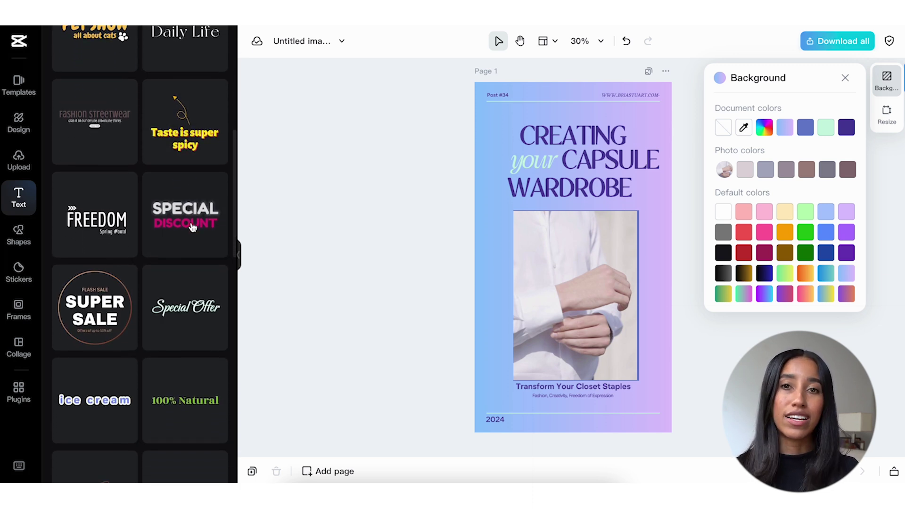
pyautogui.scroll(-3, 193, 228)
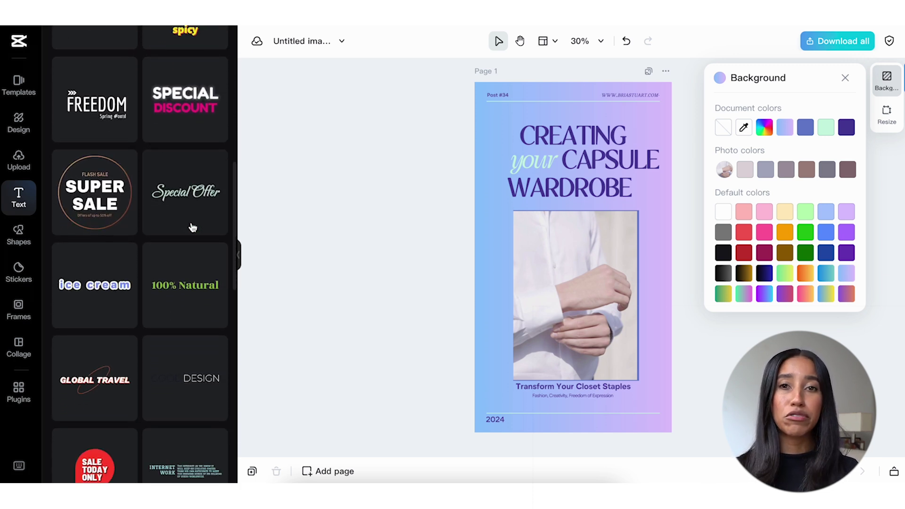
pyautogui.scroll(-5, 193, 228)
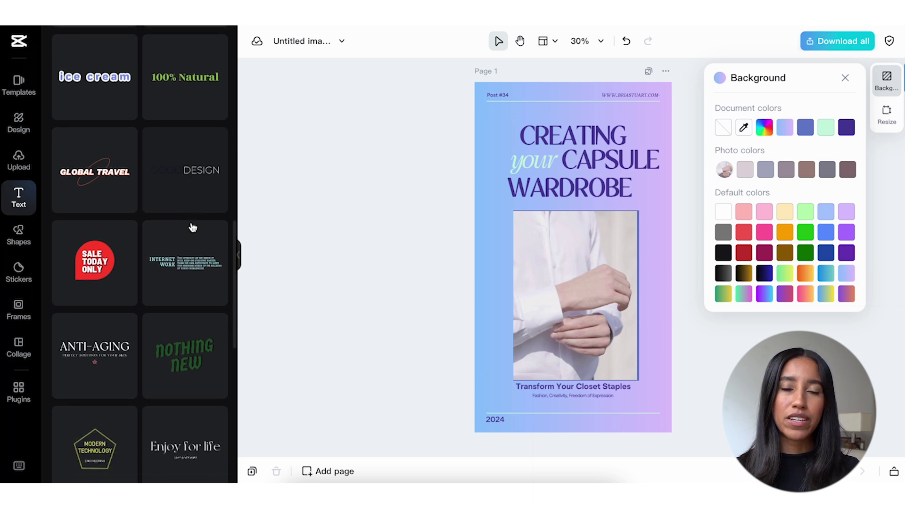
pyautogui.scroll(-6, 193, 228)
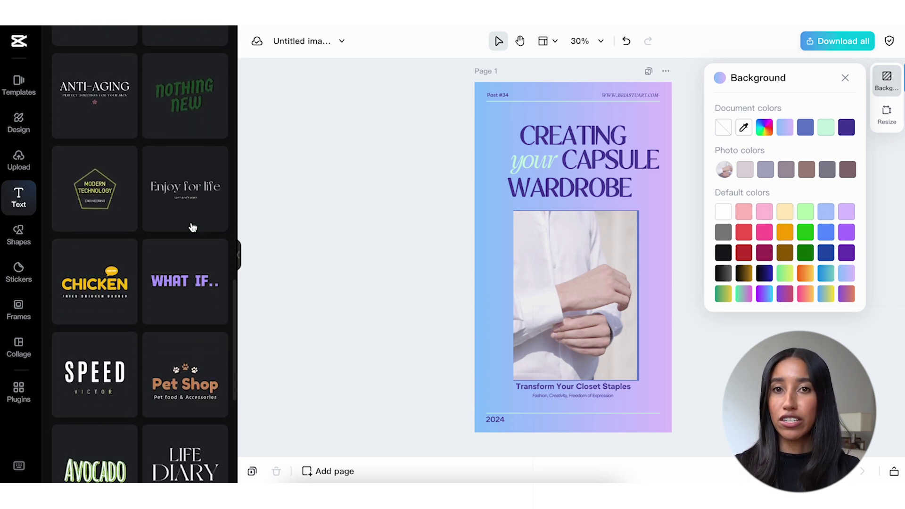
pyautogui.scroll(-4, 193, 228)
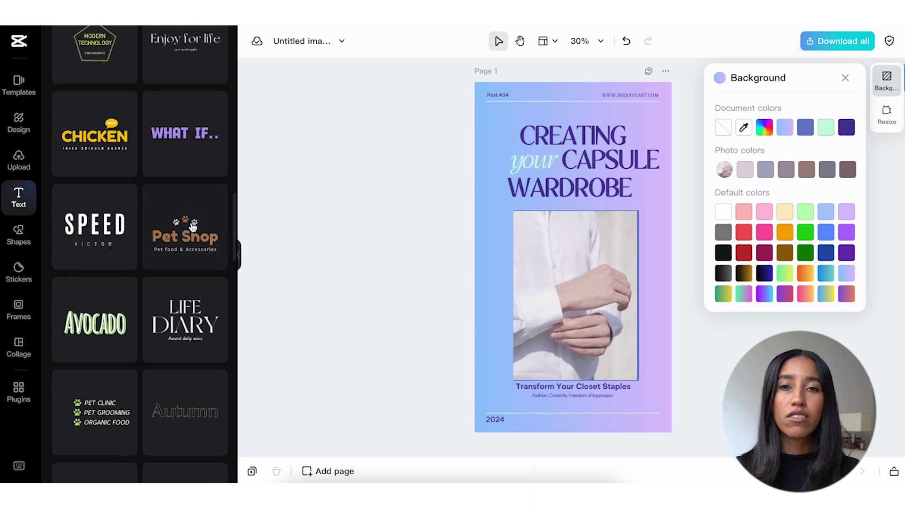
pyautogui.scroll(-6, 193, 228)
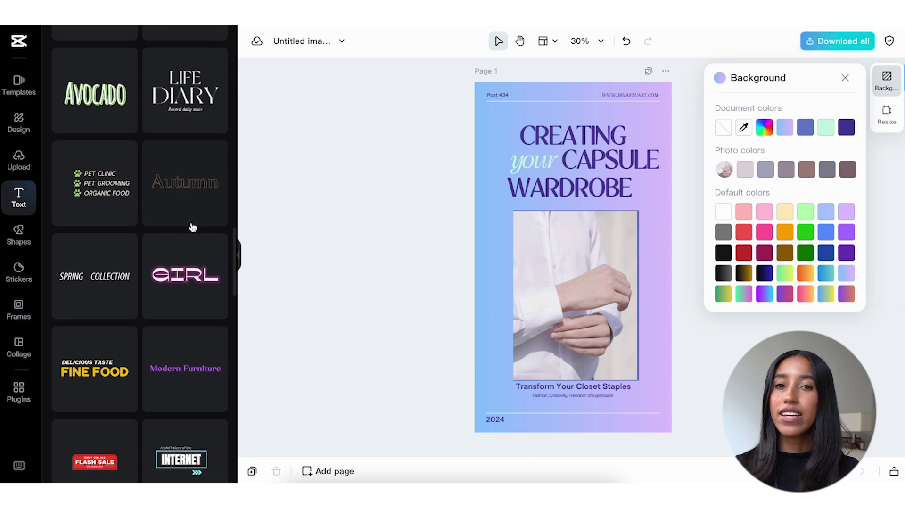
pyautogui.scroll(-4, 192, 227)
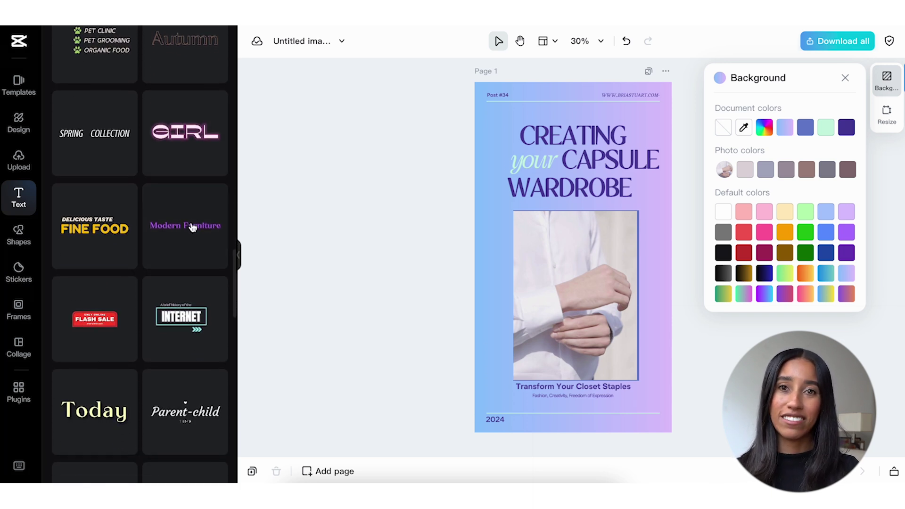
pyautogui.scroll(-6, 193, 228)
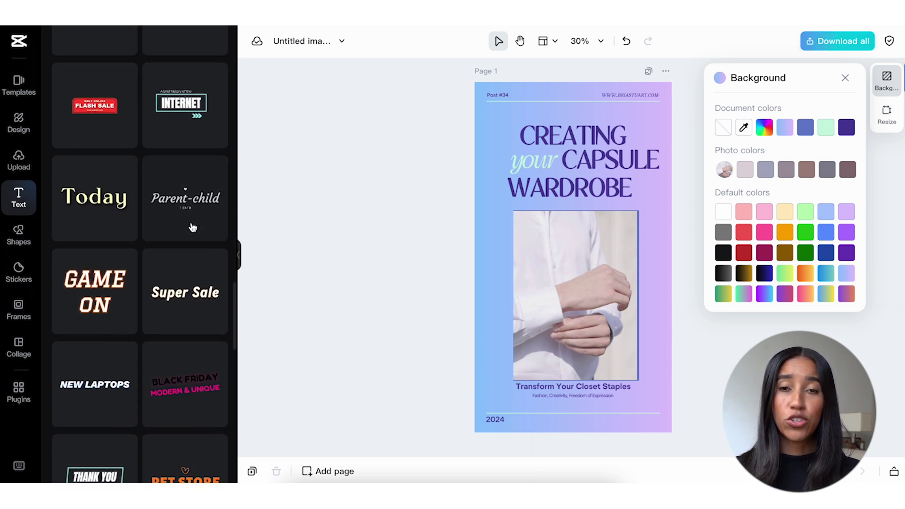
pyautogui.scroll(-2, 193, 228)
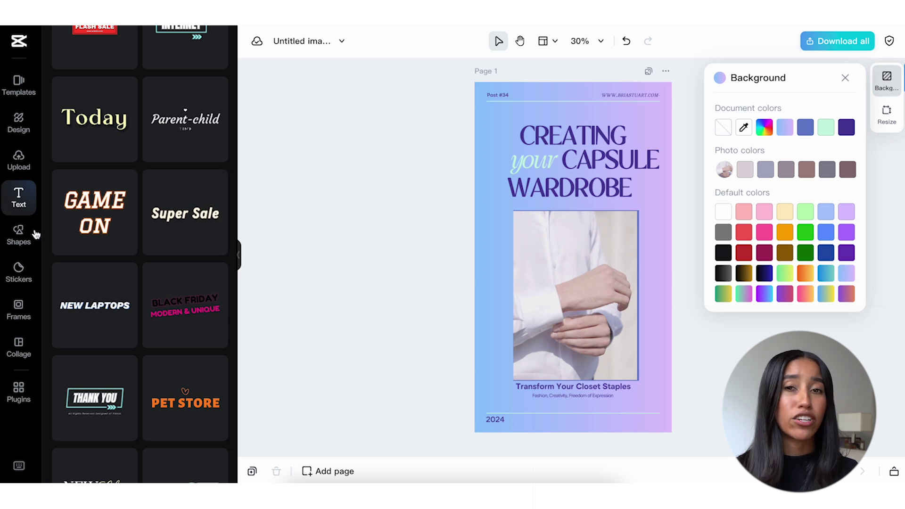
pyautogui.click(19, 234)
# - Add an arrow line shape and move it to the top of the poster beside Post #34
pyautogui.scroll(-9, 106, 246)
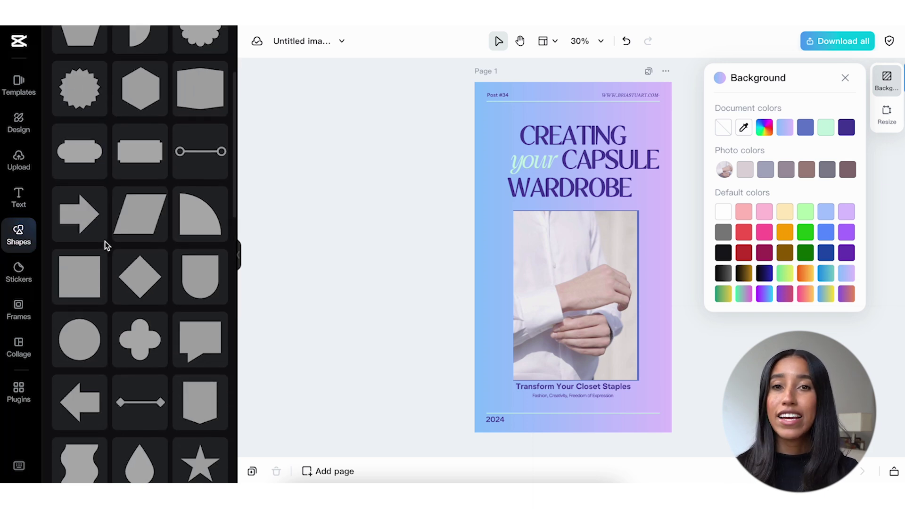
pyautogui.scroll(-8, 106, 247)
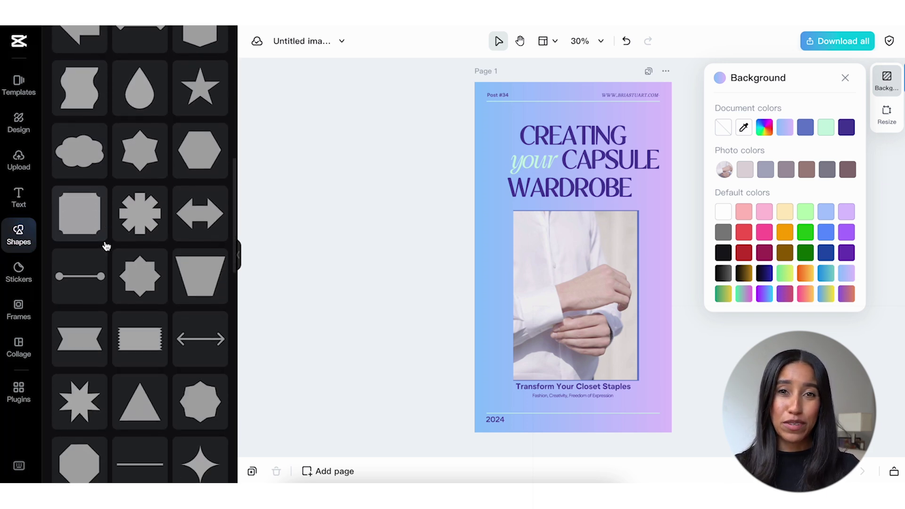
pyautogui.scroll(-3, 106, 246)
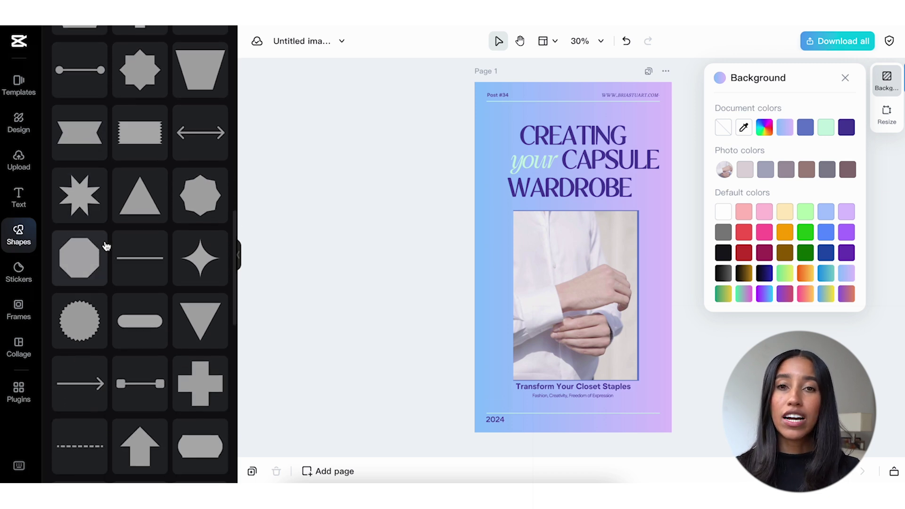
pyautogui.click(90, 383)
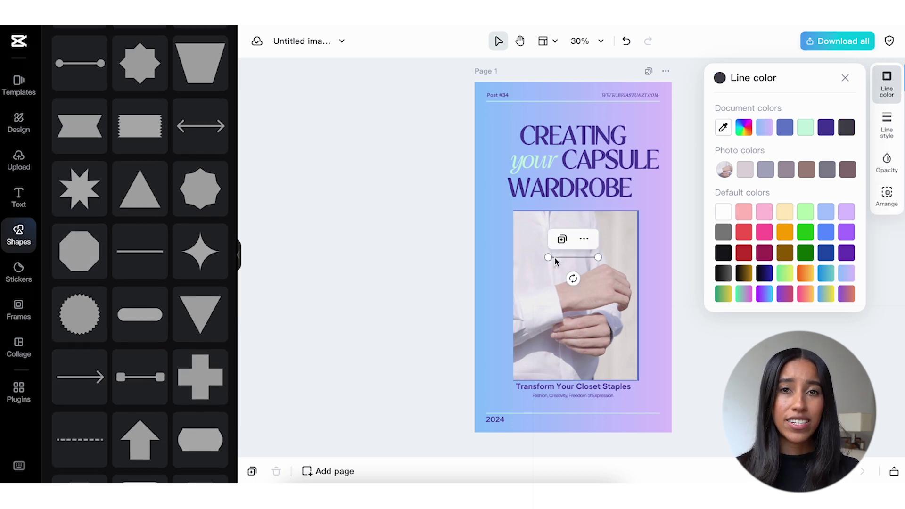
pyautogui.moveTo(556, 262); pyautogui.dragTo(514, 97)
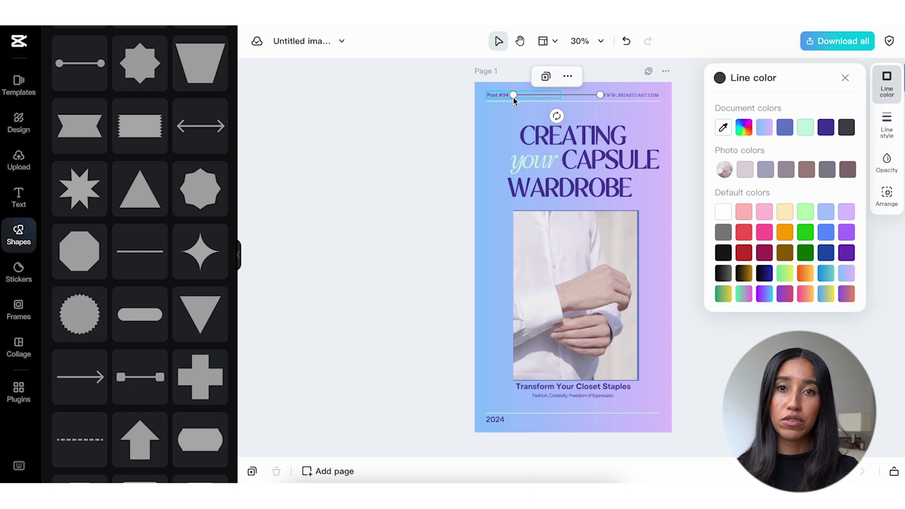
pyautogui.press('Escape')
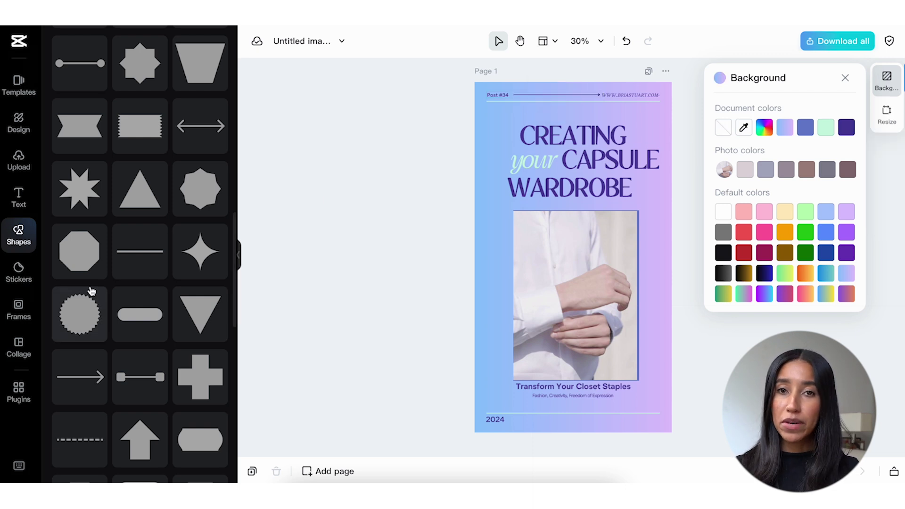
# - Add a starburst shape at the bottom-right with transparent fill and a dark purple outline
pyautogui.click(88, 195)
pyautogui.moveTo(574, 257); pyautogui.dragTo(648, 418)
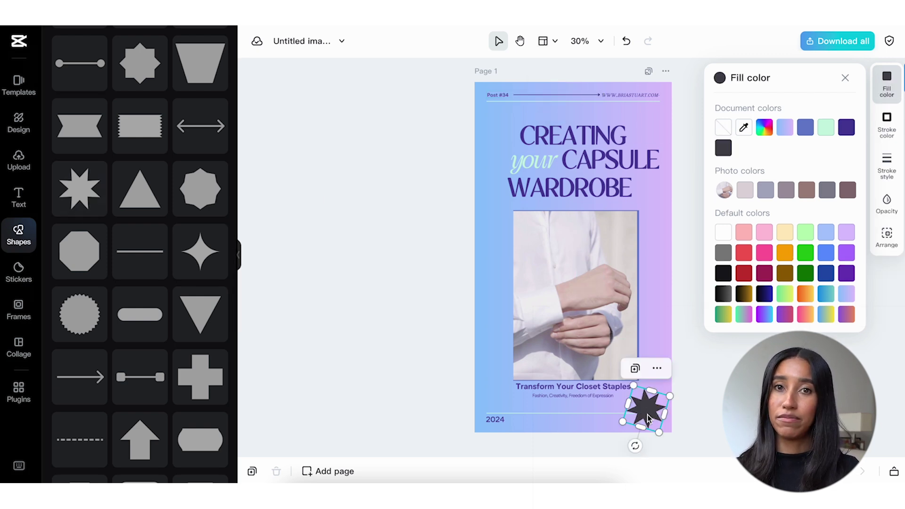
pyautogui.click(728, 131)
pyautogui.click(884, 124)
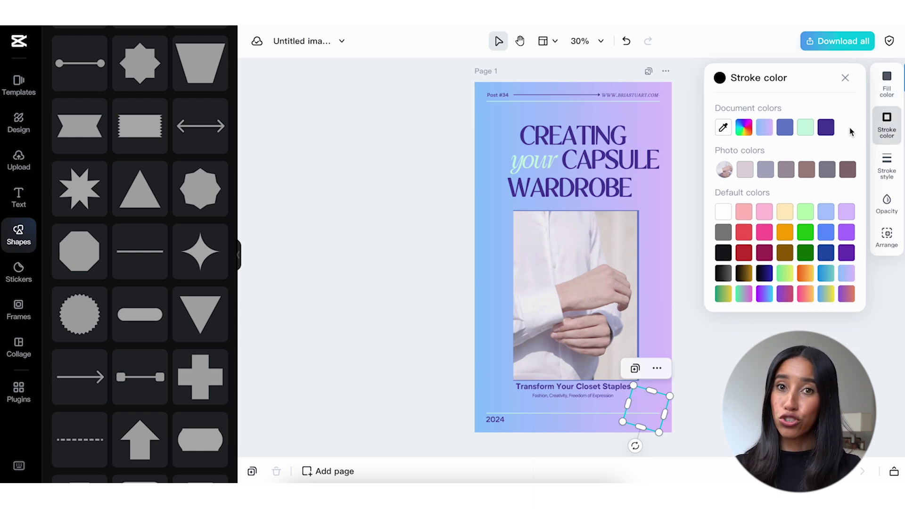
pyautogui.click(826, 127)
# - Try dashed outlines, settle on a solid width-13 outline with slightly rounded corners, then discard the starburst
pyautogui.click(887, 163)
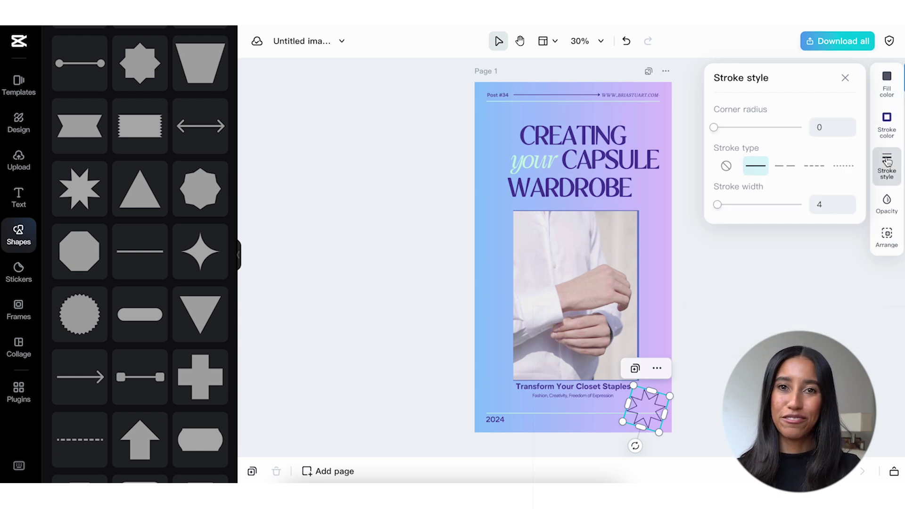
pyautogui.click(784, 168)
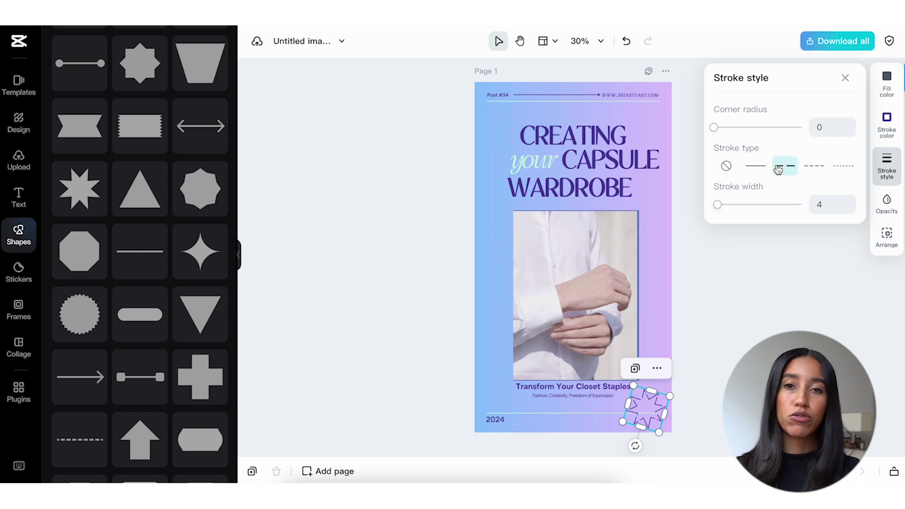
pyautogui.click(808, 172)
pyautogui.click(759, 171)
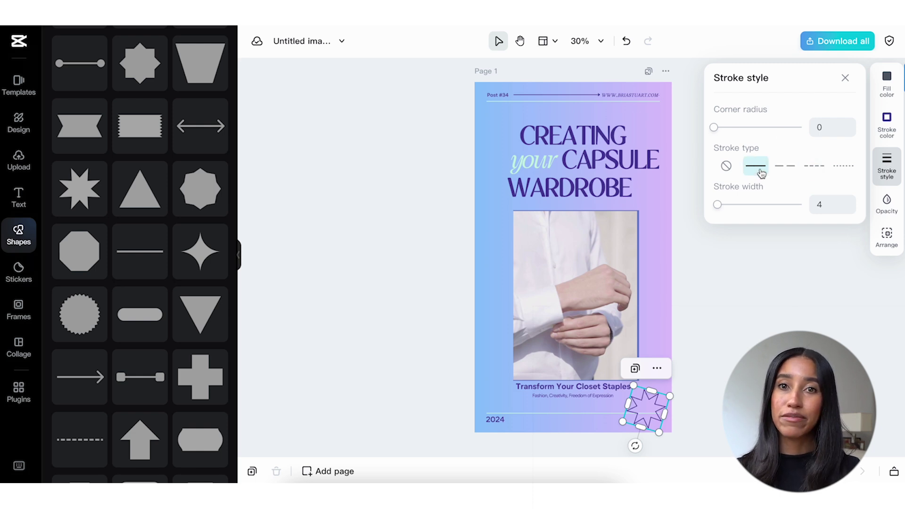
pyautogui.moveTo(729, 203); pyautogui.dragTo(726, 204)
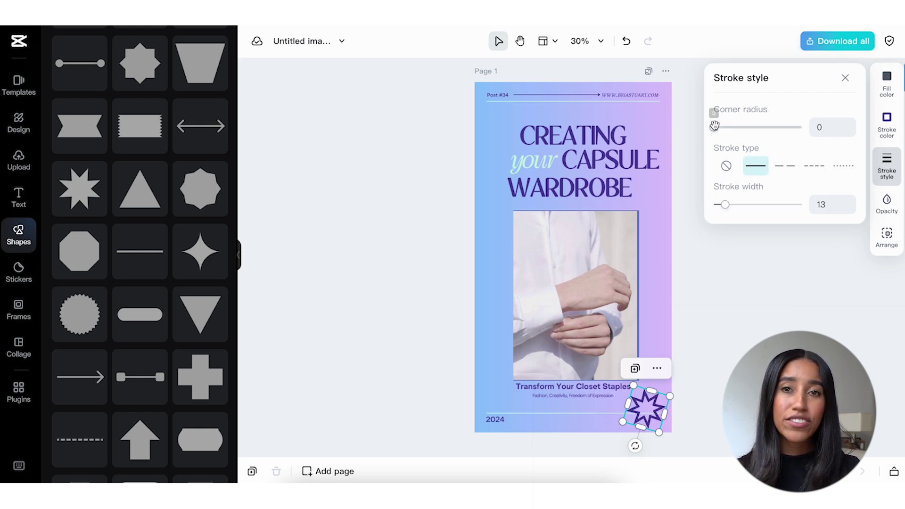
pyautogui.moveTo(715, 128)
pyautogui.mouseDown()
pyautogui.moveTo(794, 127)
pyautogui.moveTo(722, 127)
pyautogui.mouseUp()
pyautogui.press('Escape')
pyautogui.click(18, 271)
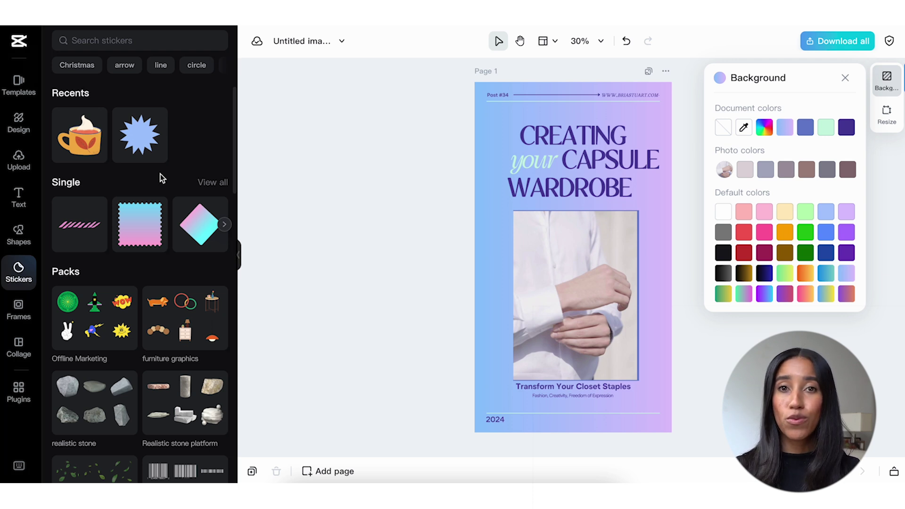
pyautogui.scroll(-3, 183, 154)
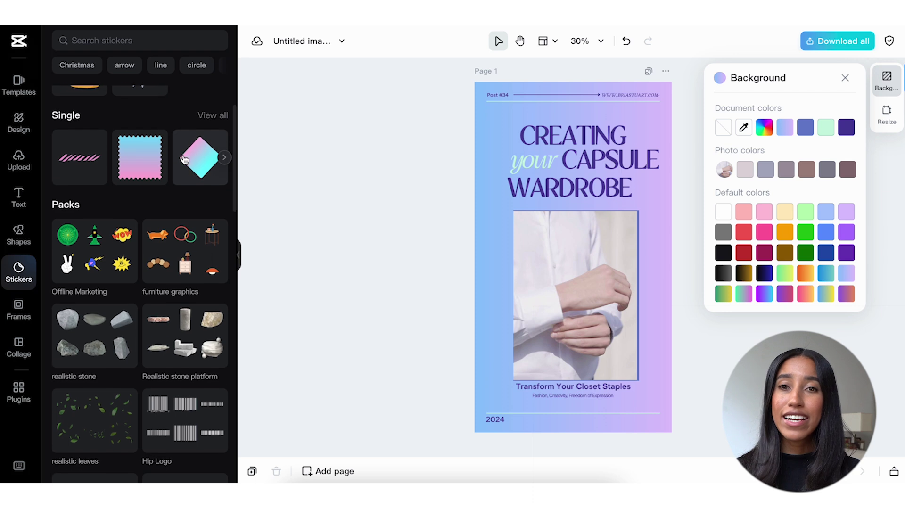
pyautogui.scroll(-3, 183, 156)
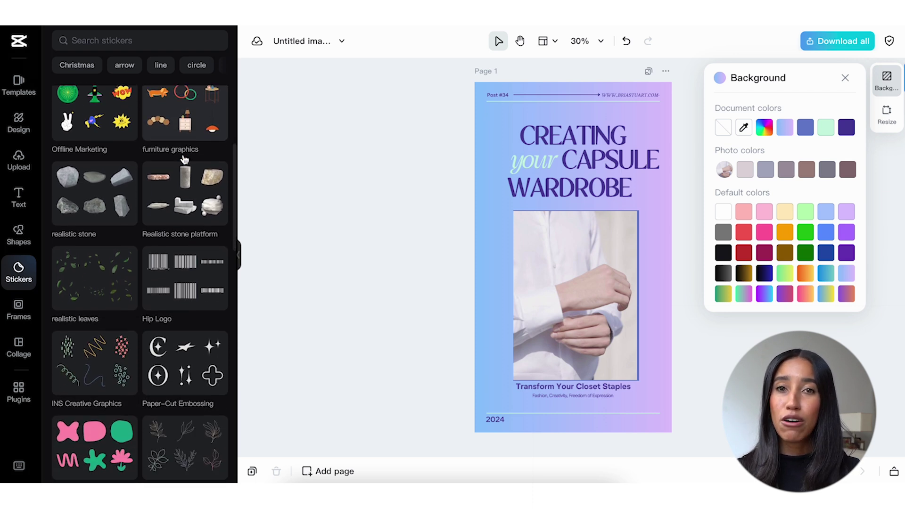
pyautogui.scroll(-3, 184, 159)
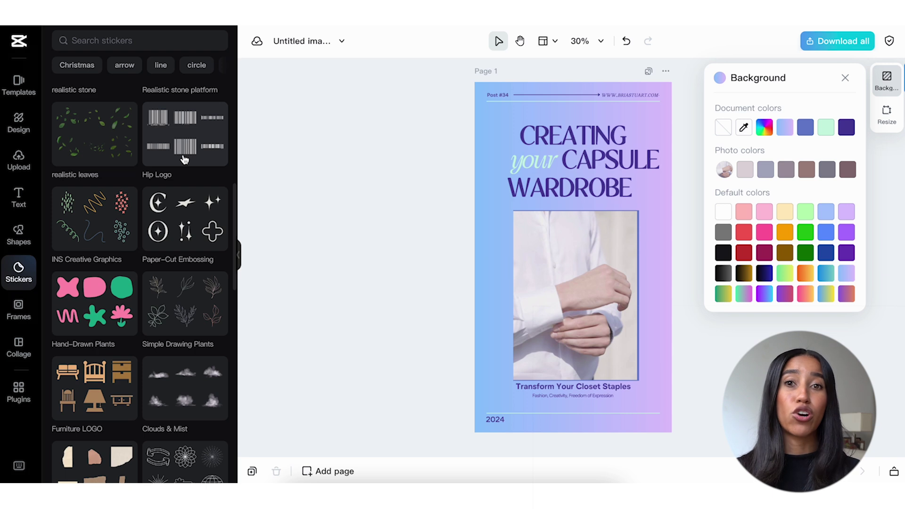
pyautogui.scroll(-3, 184, 159)
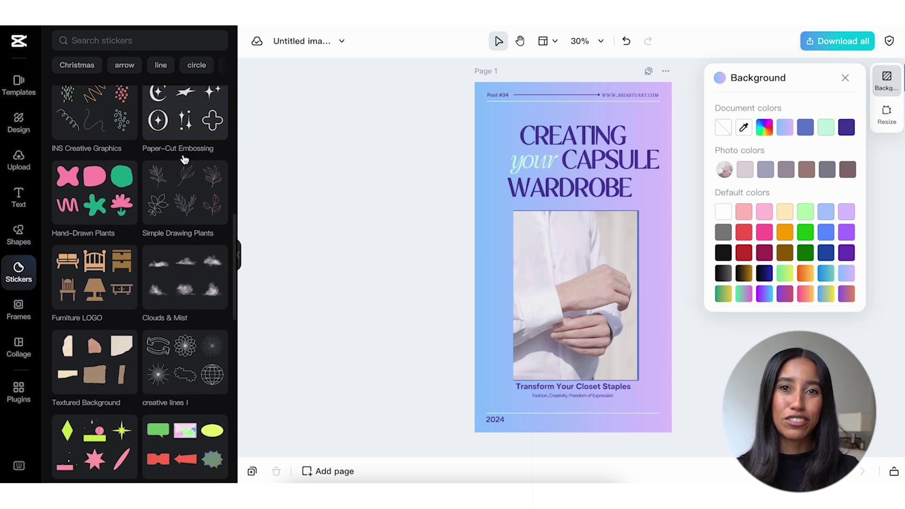
pyautogui.scroll(7, 184, 159)
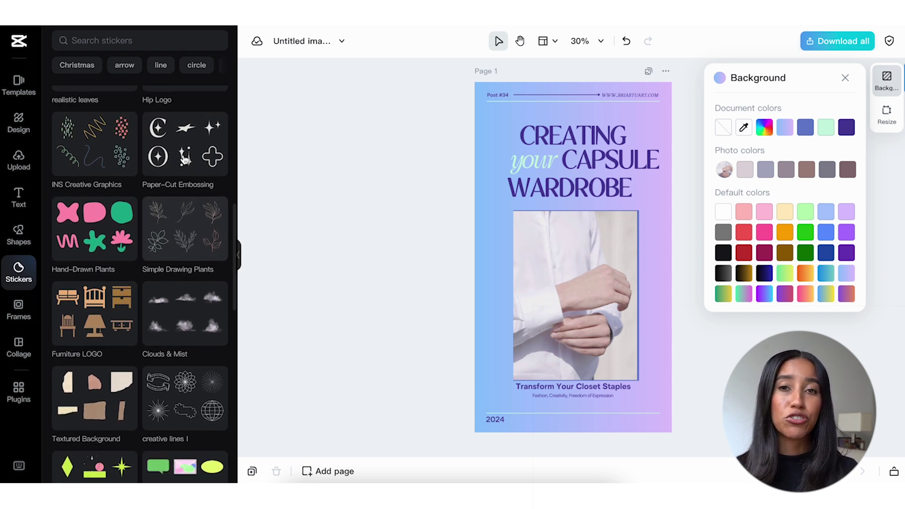
pyautogui.scroll(5, 183, 160)
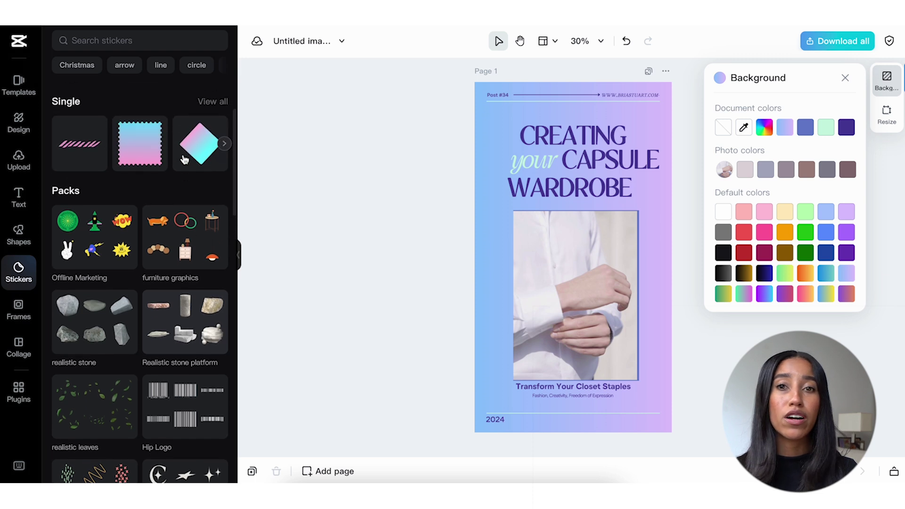
# - Add the blue starburst sticker bottom-right and place a '60% OFF!' text label on it
pyautogui.click(151, 151)
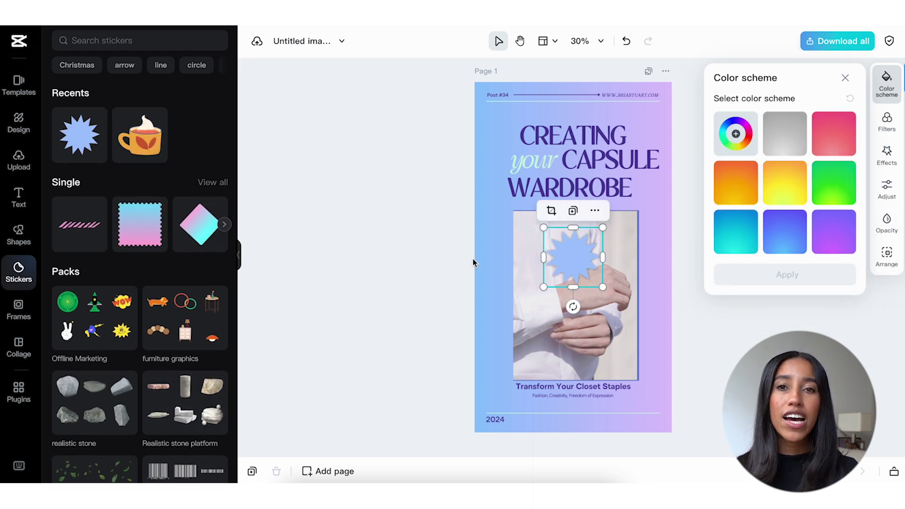
pyautogui.moveTo(603, 288); pyautogui.dragTo(684, 419)
pyautogui.click(18, 196)
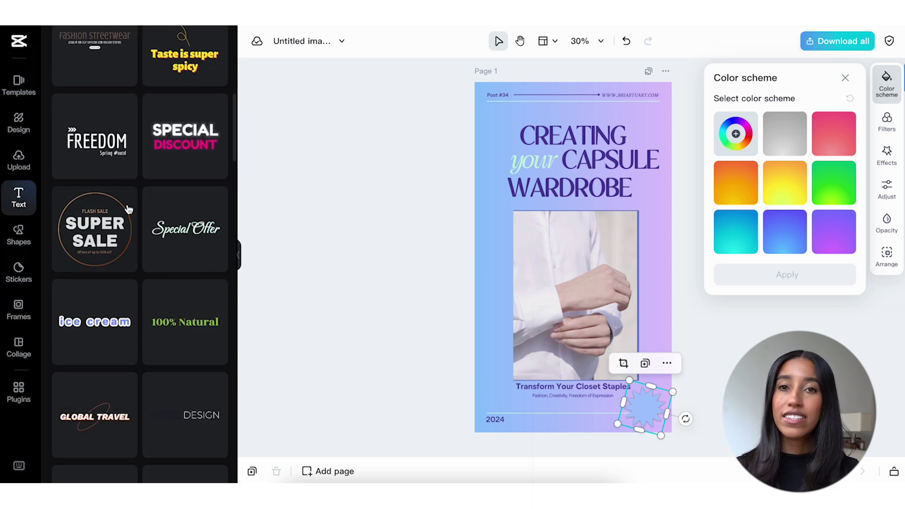
pyautogui.click(108, 316)
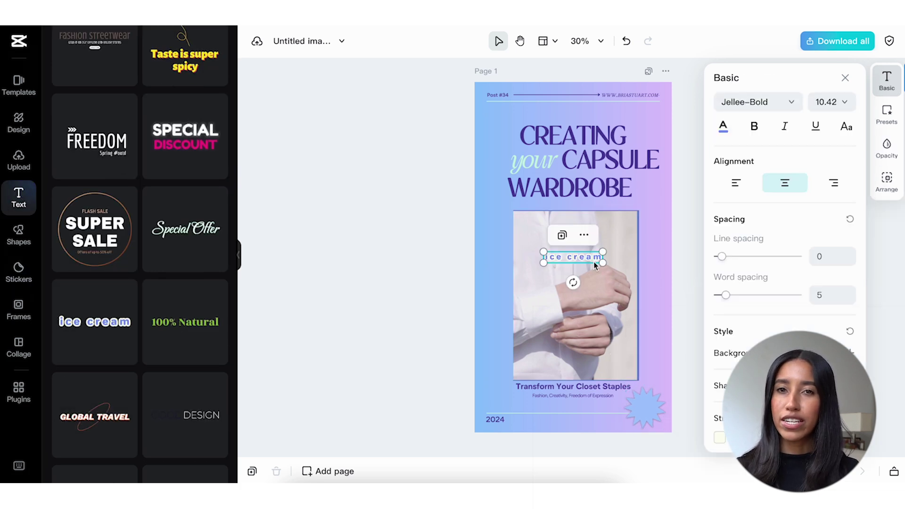
pyautogui.write('60% OFF!')
pyautogui.moveTo(578, 258); pyautogui.dragTo(645, 404)
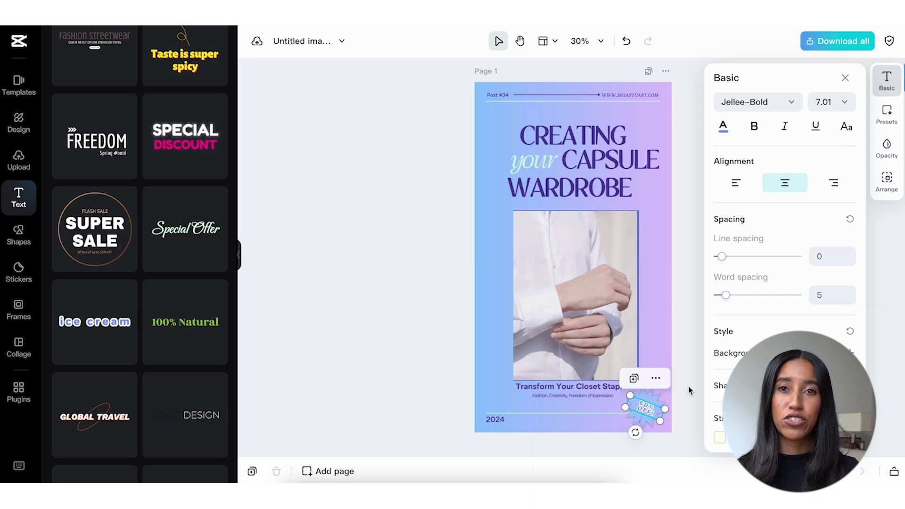
pyautogui.click(689, 390)
# - Add a cup sticker and apply the purple colour scheme to it
pyautogui.scroll(10, 144, 163)
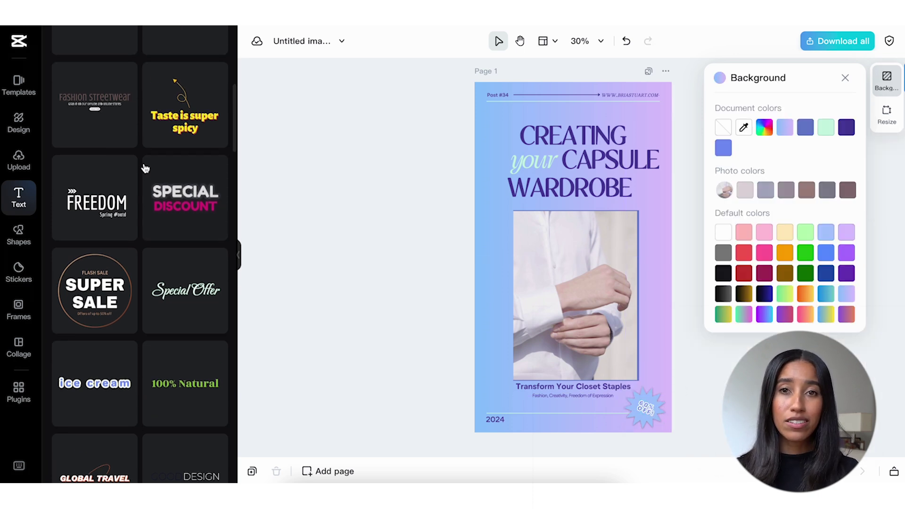
pyautogui.click(14, 271)
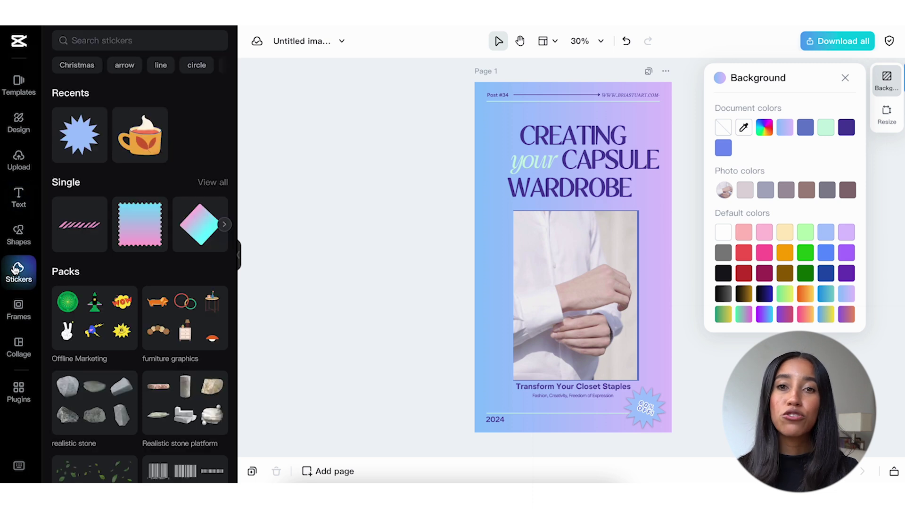
pyautogui.click(145, 144)
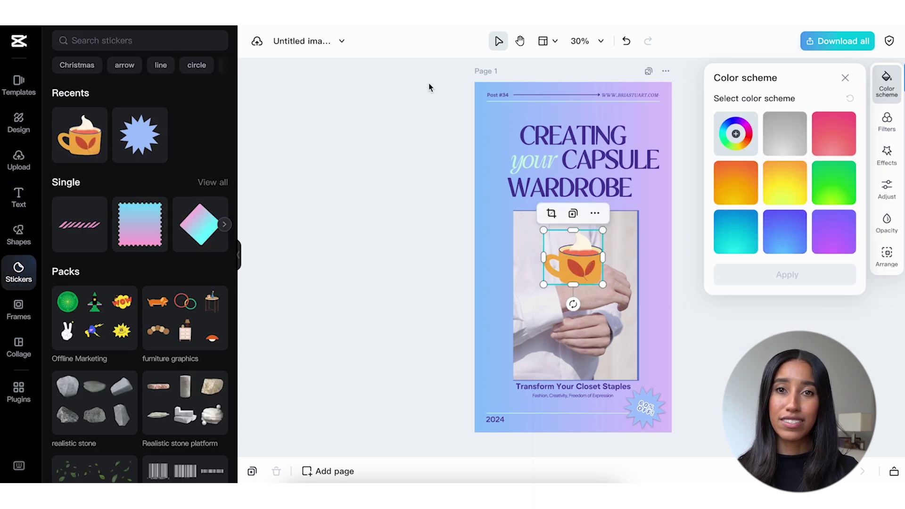
pyautogui.click(836, 235)
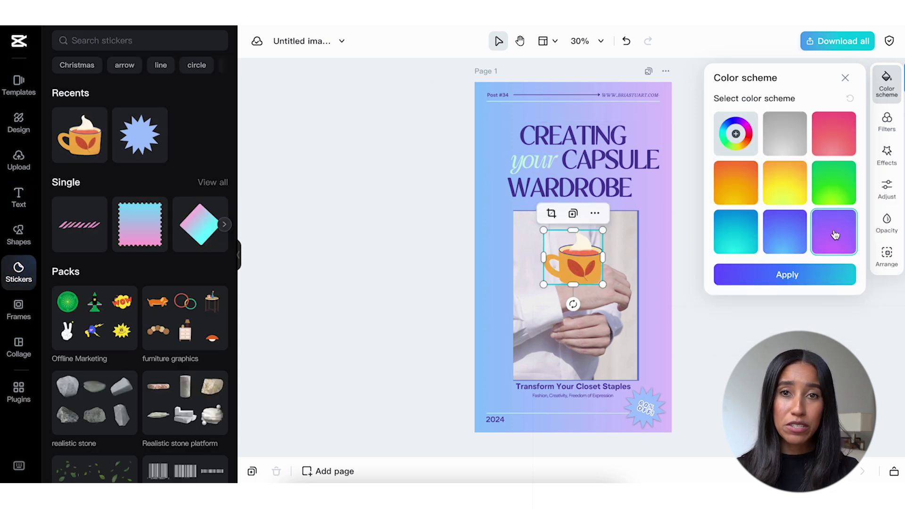
pyautogui.click(811, 271)
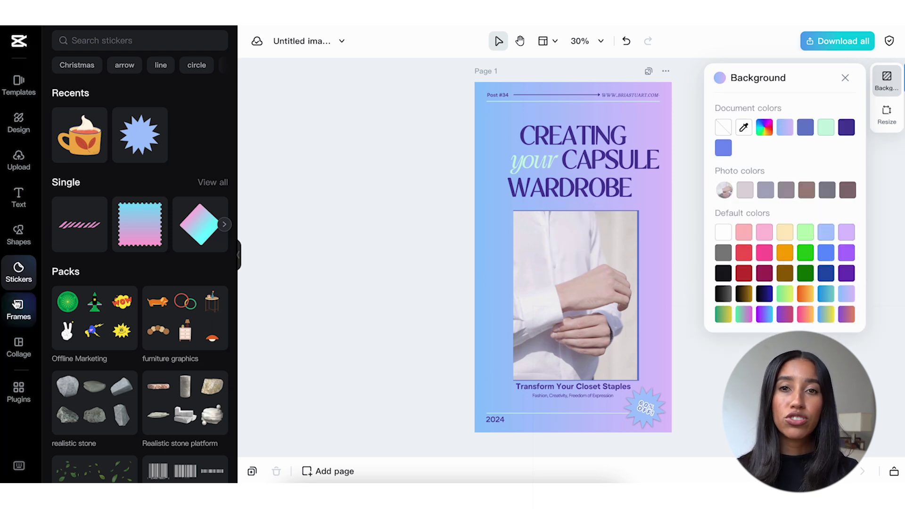
# - Add a polaroid frame from Polaroids and photo frames, enlarge it below the title, and fill it with the uploaded shirt photo
pyautogui.click(17, 307)
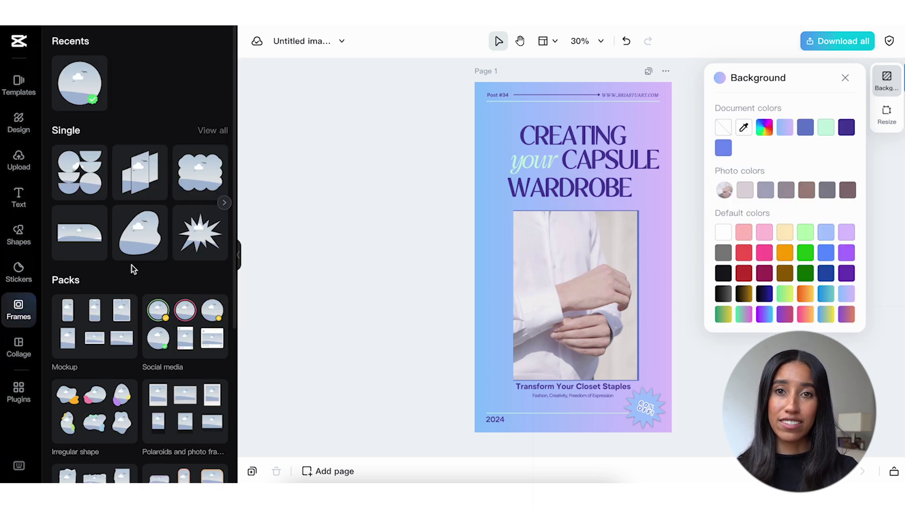
pyautogui.scroll(-1, 132, 266)
pyautogui.click(185, 356)
pyautogui.click(80, 83)
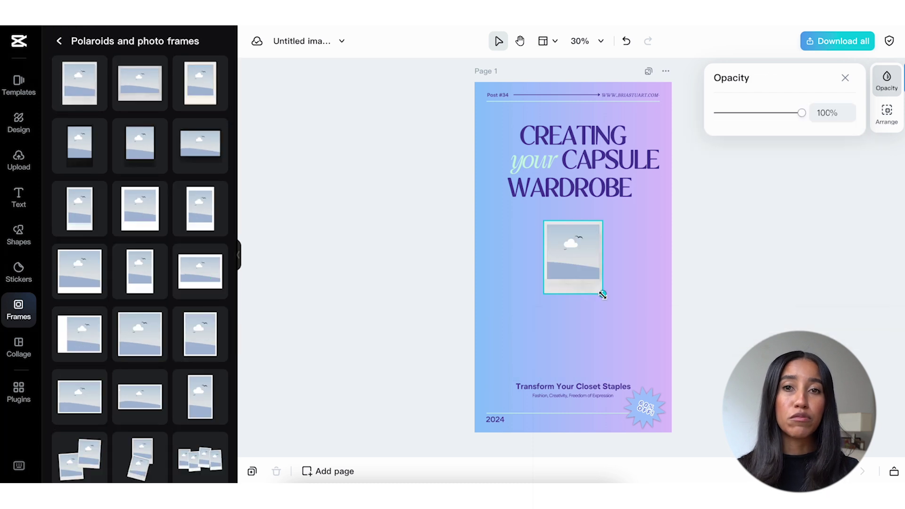
pyautogui.moveTo(601, 293); pyautogui.dragTo(582, 311)
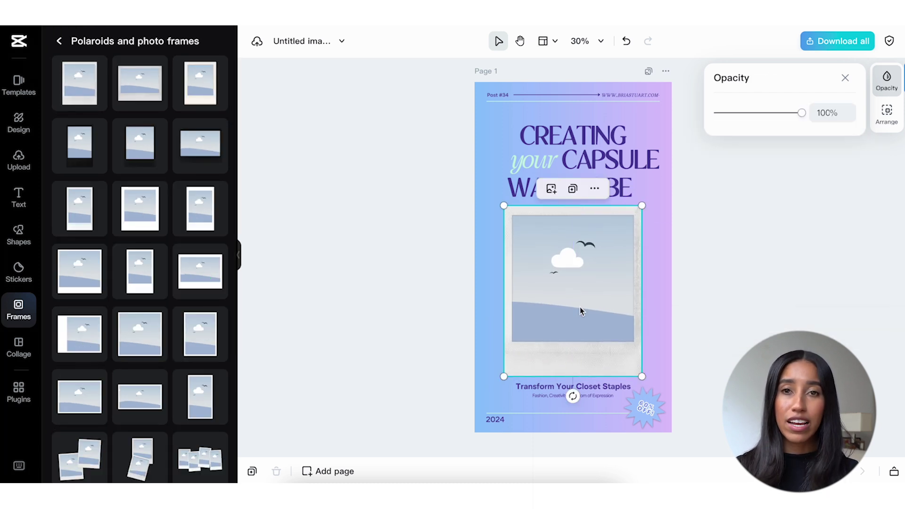
pyautogui.click(551, 189)
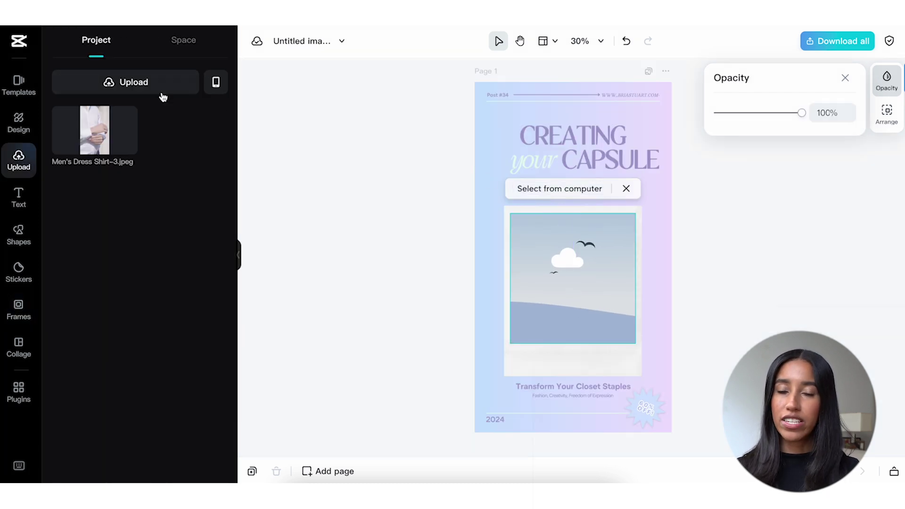
pyautogui.click(123, 145)
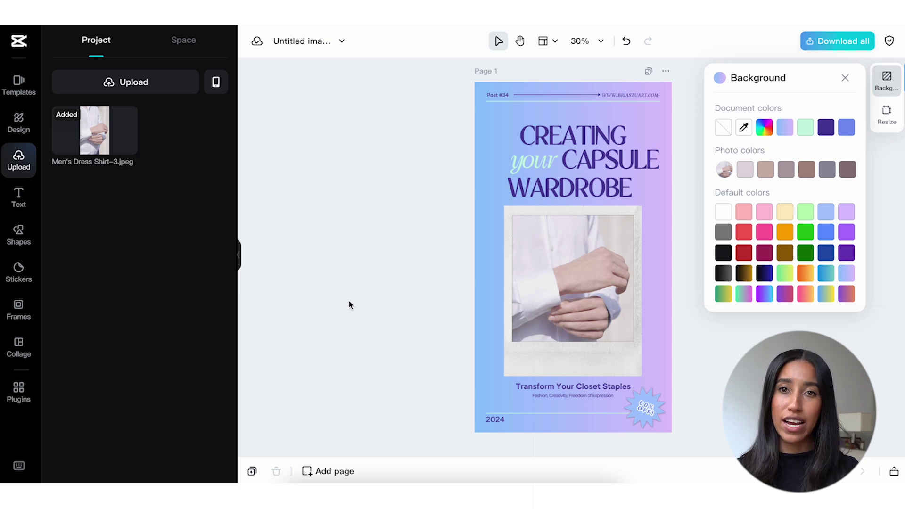
# - Browse the collage layouts and delete the polaroid photo from the page
pyautogui.click(17, 351)
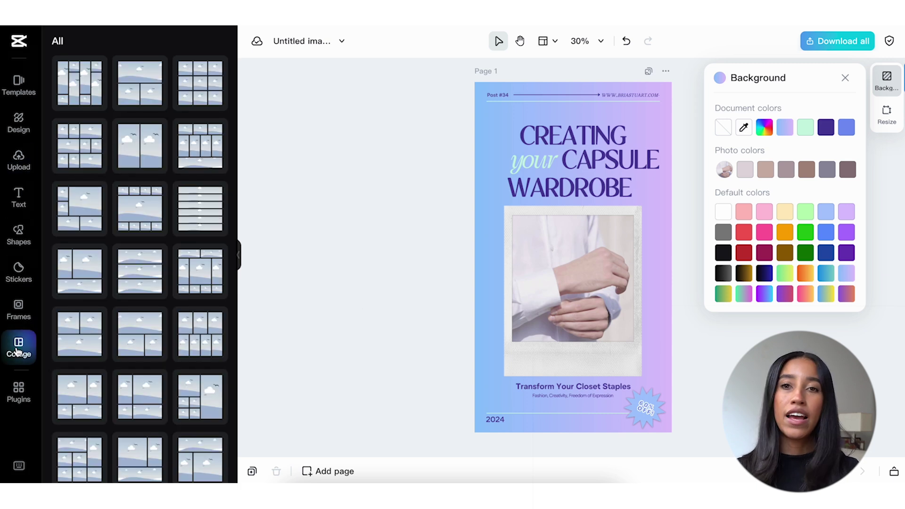
pyautogui.scroll(-3, 100, 323)
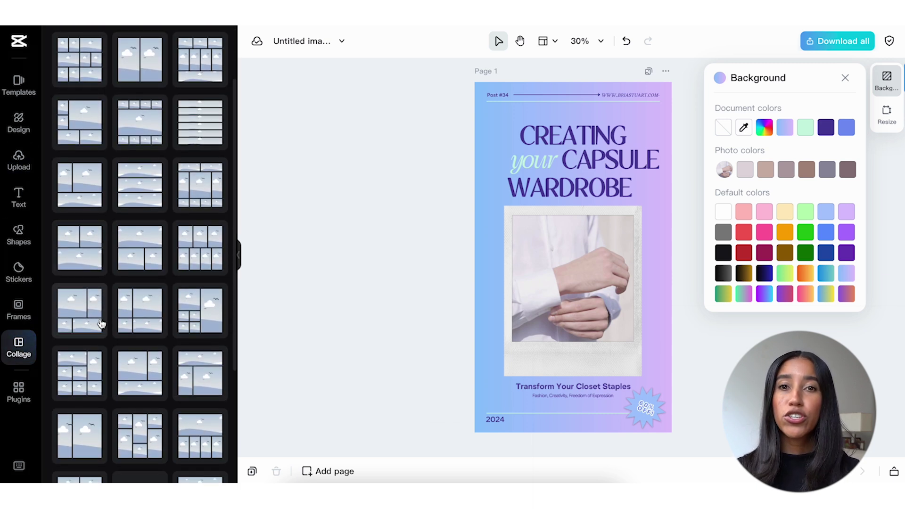
pyautogui.scroll(-4, 101, 323)
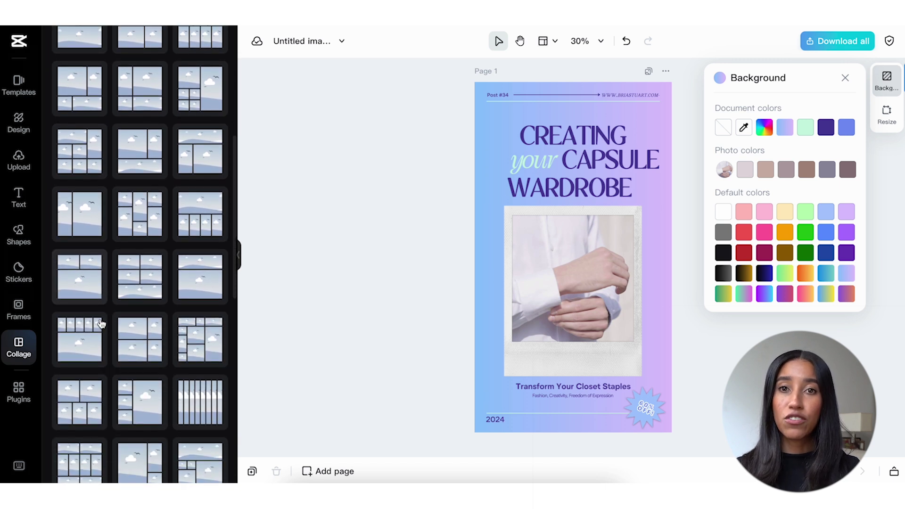
pyautogui.scroll(-4, 101, 323)
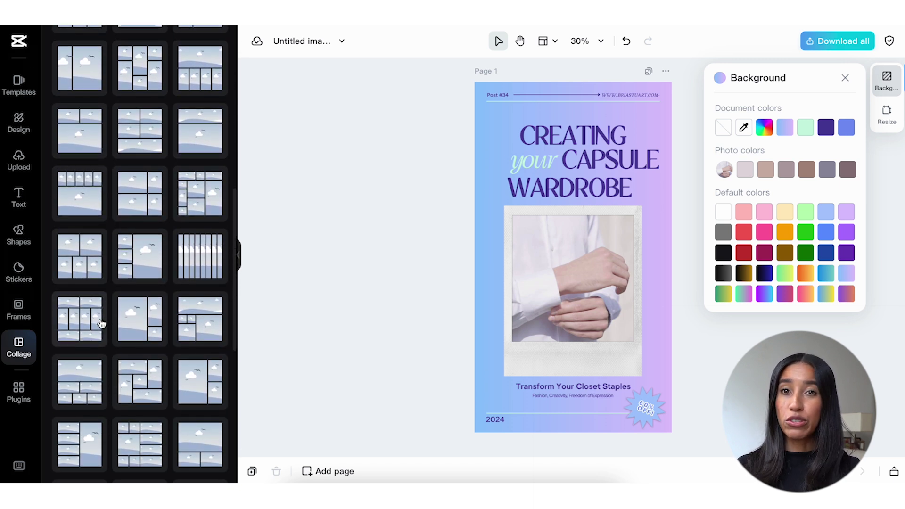
pyautogui.press('Delete')
# - Add a 2x2 four-cell collage, shrink it to a small block, and centre it under the title
pyautogui.click(202, 310)
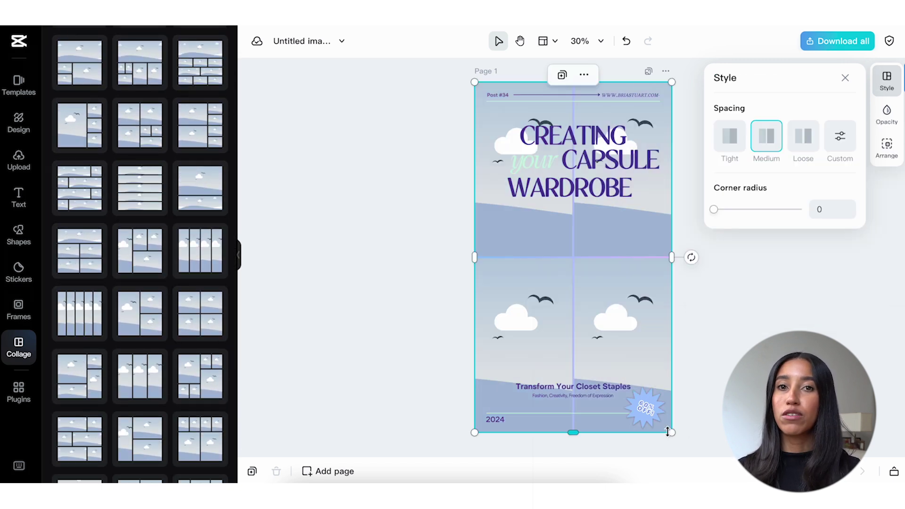
pyautogui.moveTo(671, 433); pyautogui.dragTo(556, 226)
pyautogui.moveTo(491, 204); pyautogui.dragTo(543, 328)
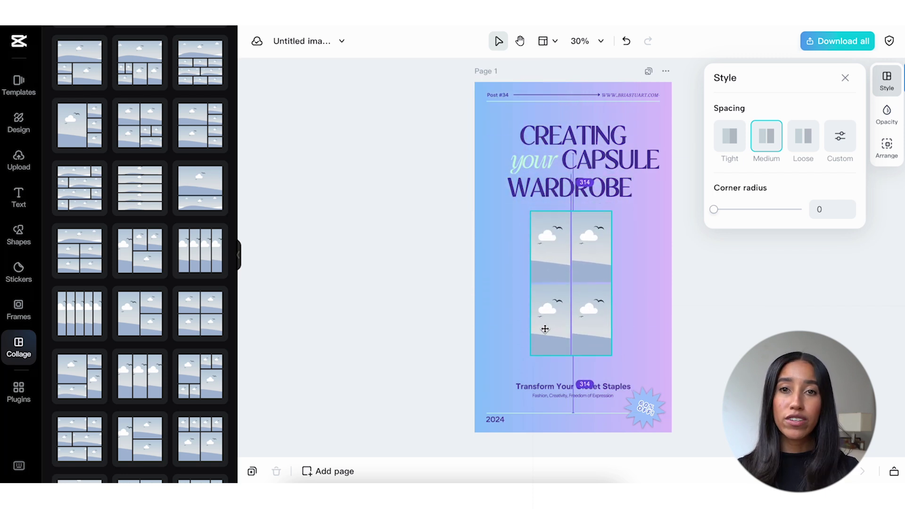
pyautogui.click(546, 257)
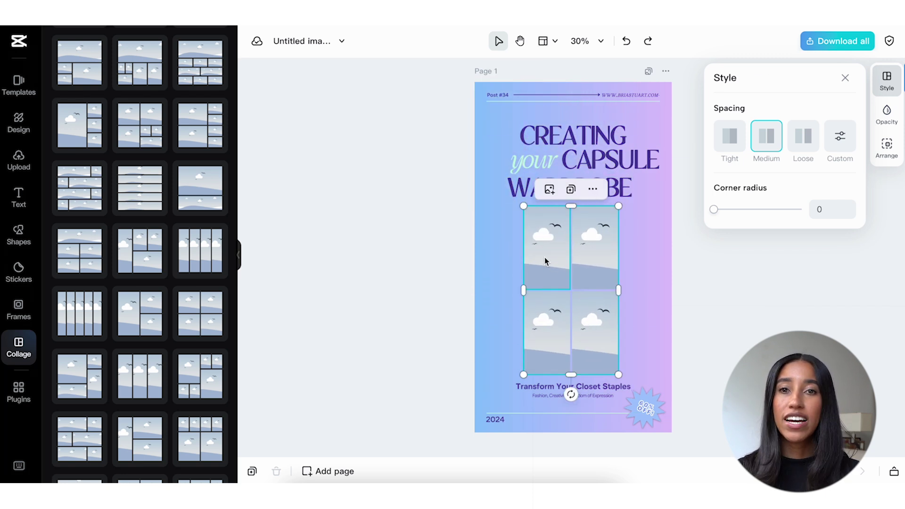
# - Fill the top-left collage cell with the shirt photo and the top-right with Men's Dress Shirt-2
pyautogui.click(549, 189)
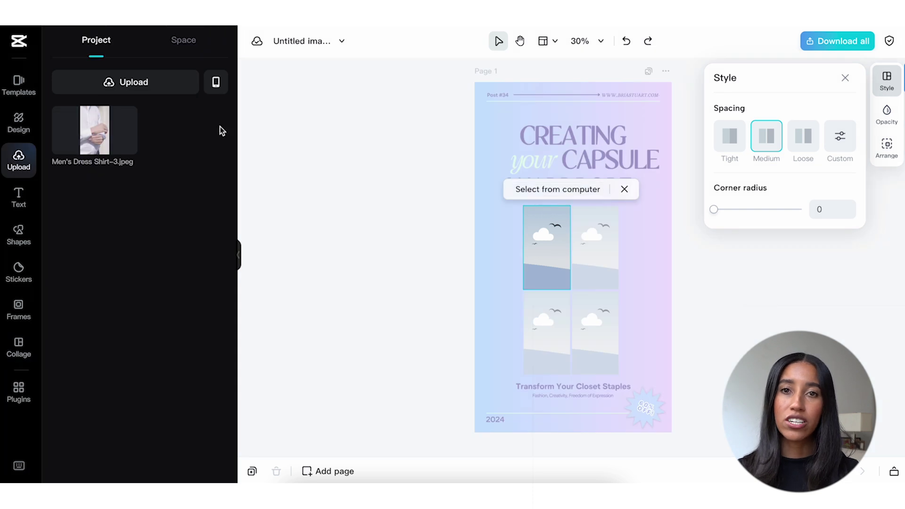
pyautogui.click(82, 141)
pyautogui.click(561, 201)
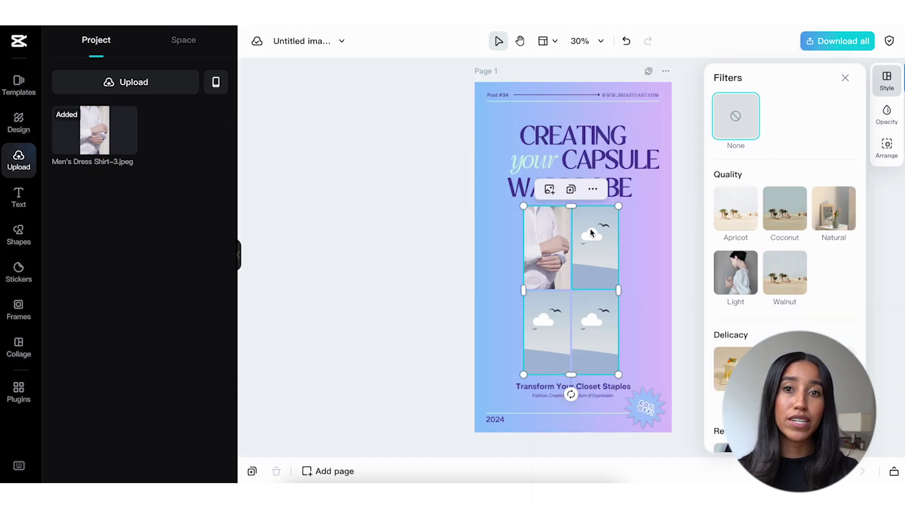
pyautogui.click(550, 191)
pyautogui.click(204, 52)
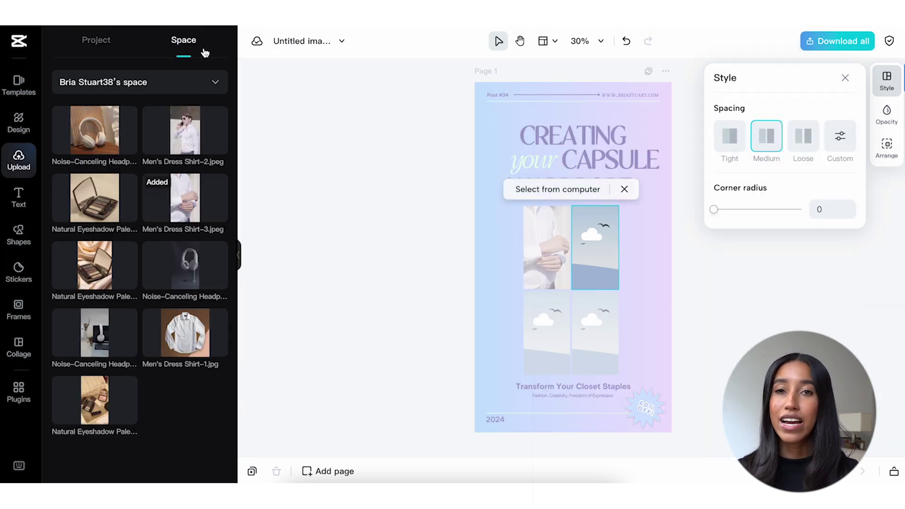
pyautogui.click(214, 141)
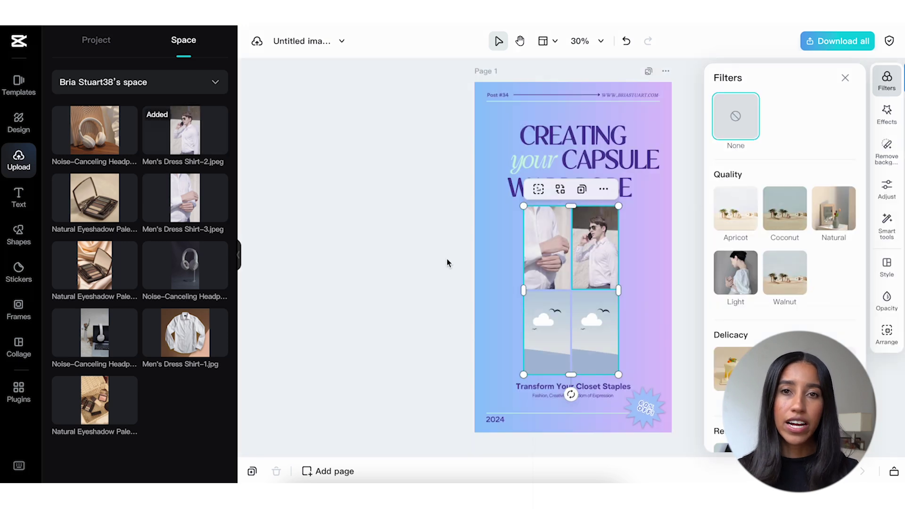
# - Fill the bottom-left cell with Men's Dress Shirt-1 and the bottom-right with the headphones photo
pyautogui.click(557, 319)
pyautogui.click(539, 189)
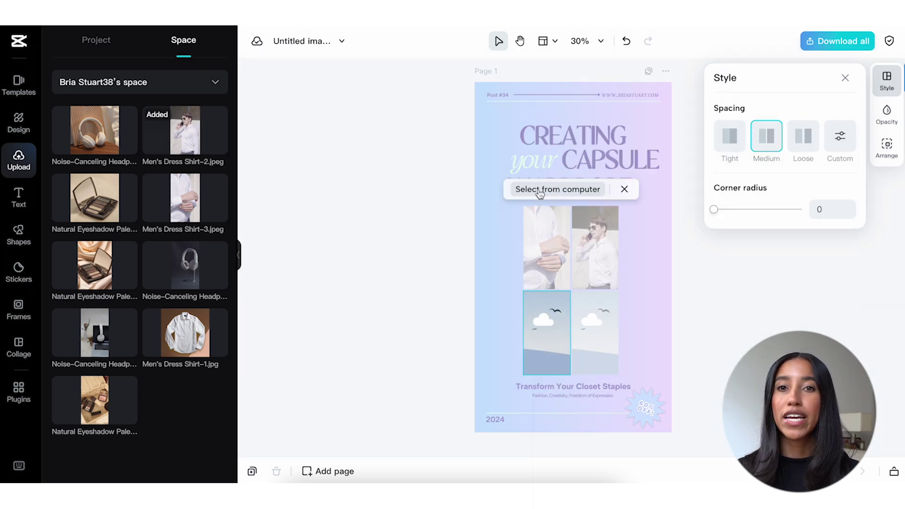
pyautogui.click(183, 343)
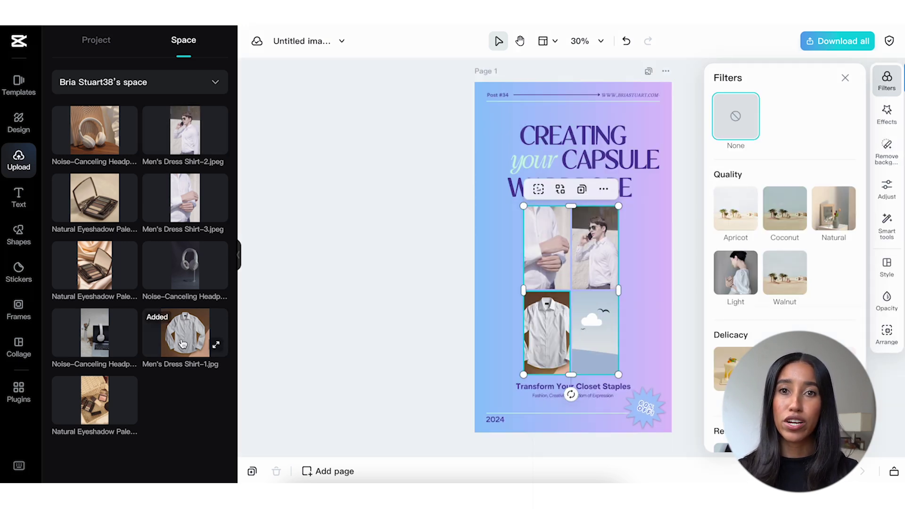
pyautogui.click(599, 328)
pyautogui.click(547, 190)
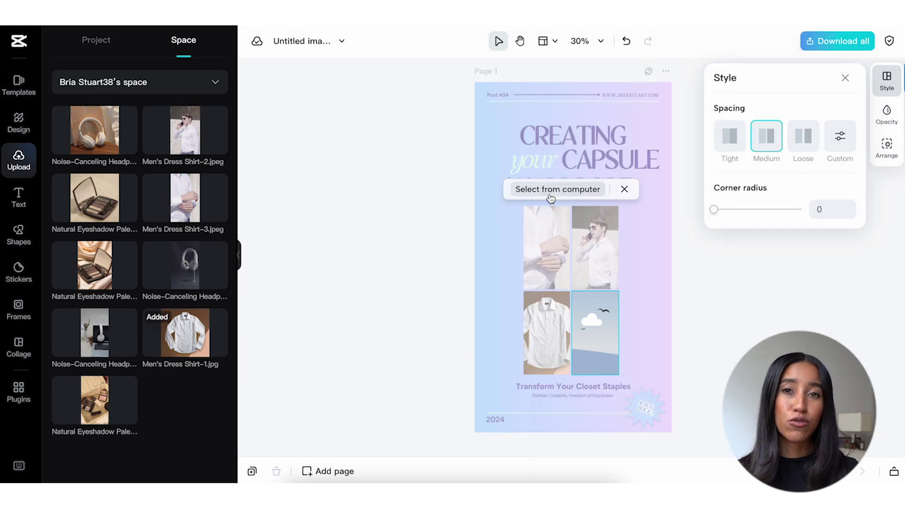
pyautogui.click(114, 324)
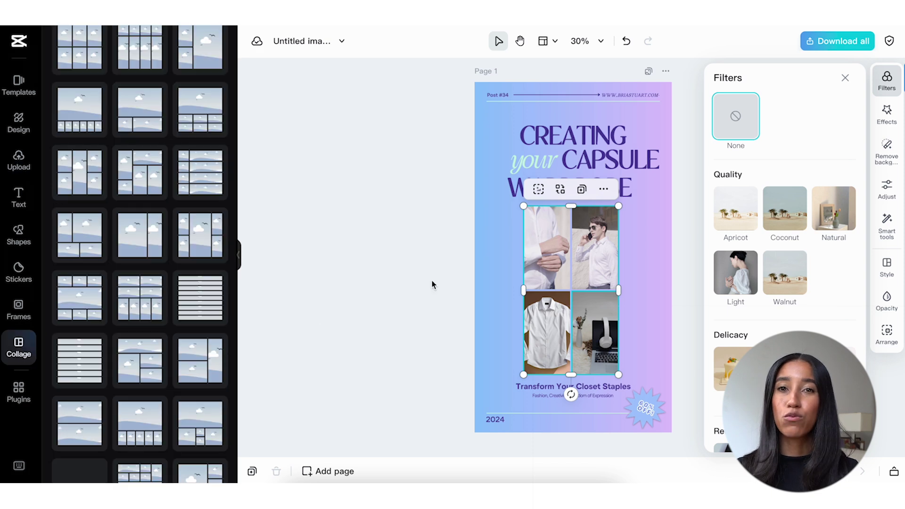
pyautogui.click(432, 282)
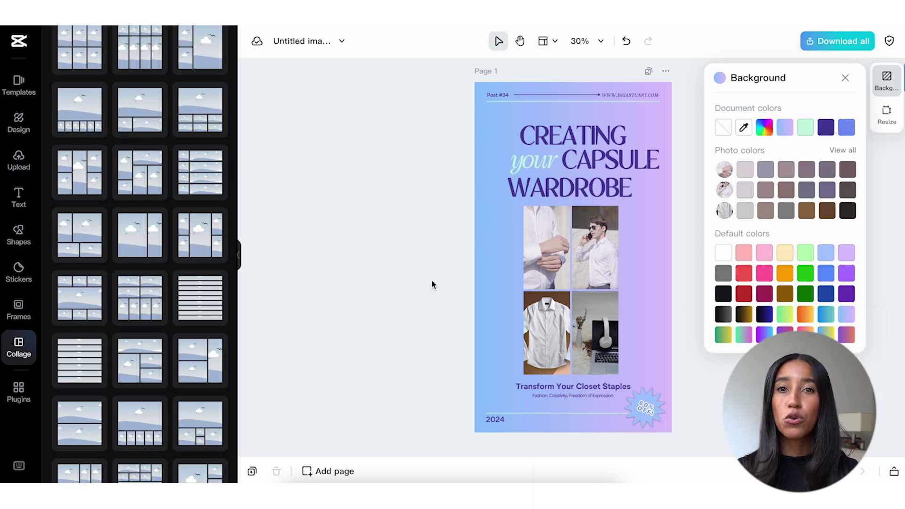
# - Compare the Instagram, Facebook and YouTube resize presets and choose Instagram post 1080 × 1080 px
pyautogui.click(846, 78)
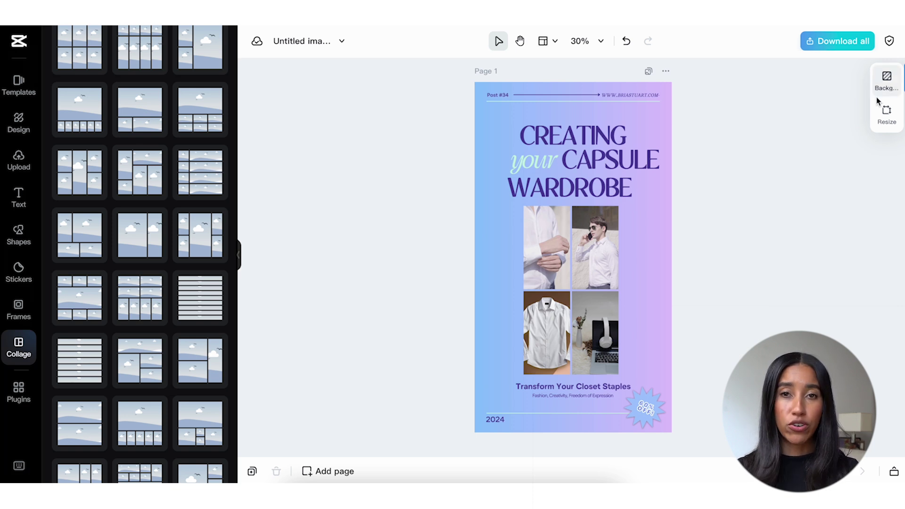
pyautogui.click(888, 113)
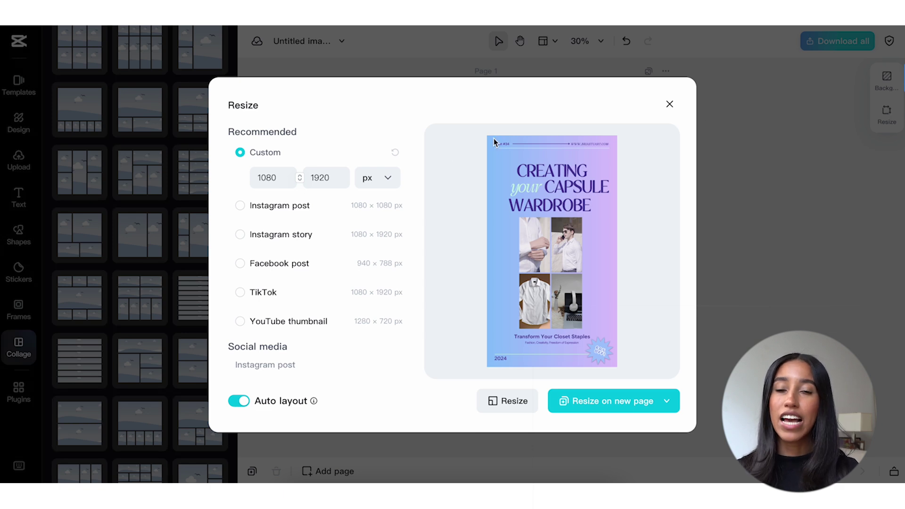
pyautogui.click(242, 206)
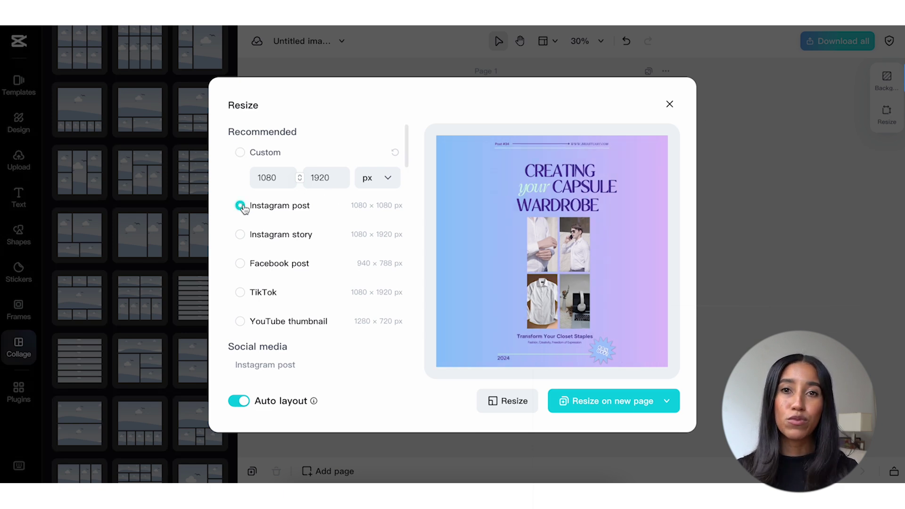
pyautogui.click(241, 235)
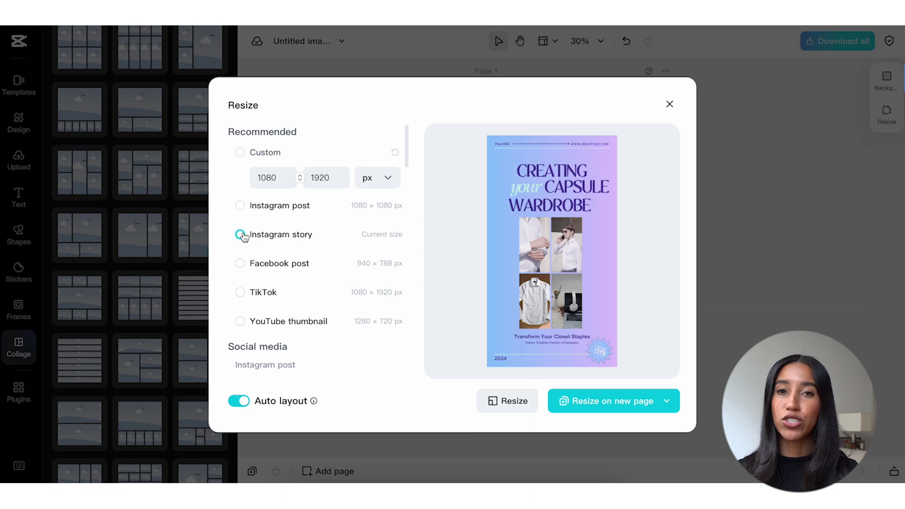
pyautogui.click(241, 265)
pyautogui.click(242, 323)
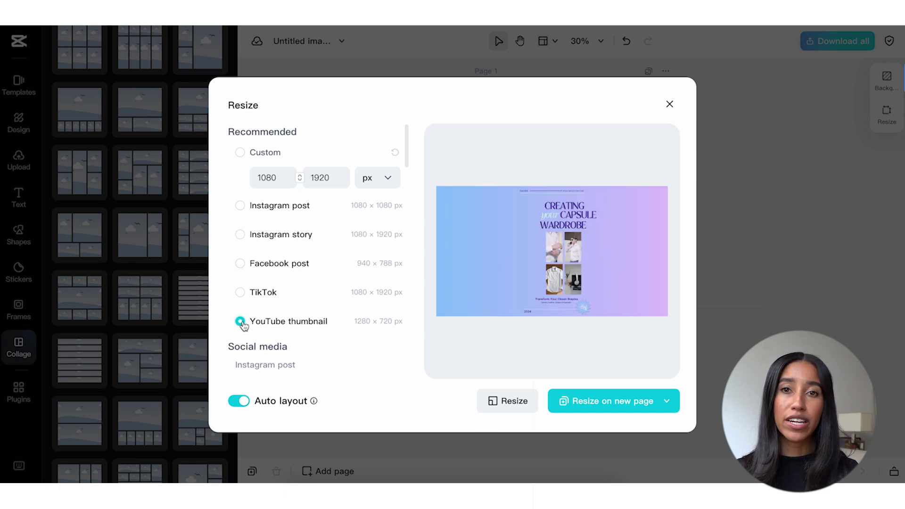
pyautogui.click(241, 207)
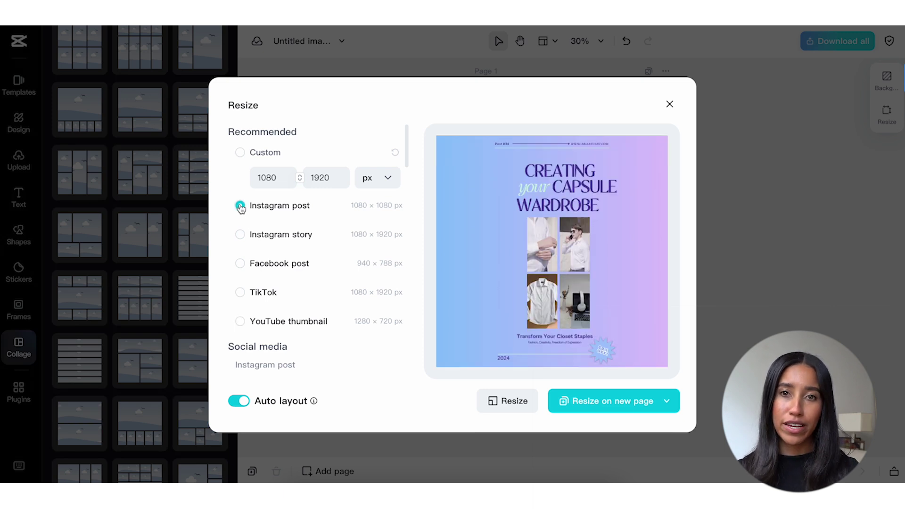
pyautogui.click(664, 401)
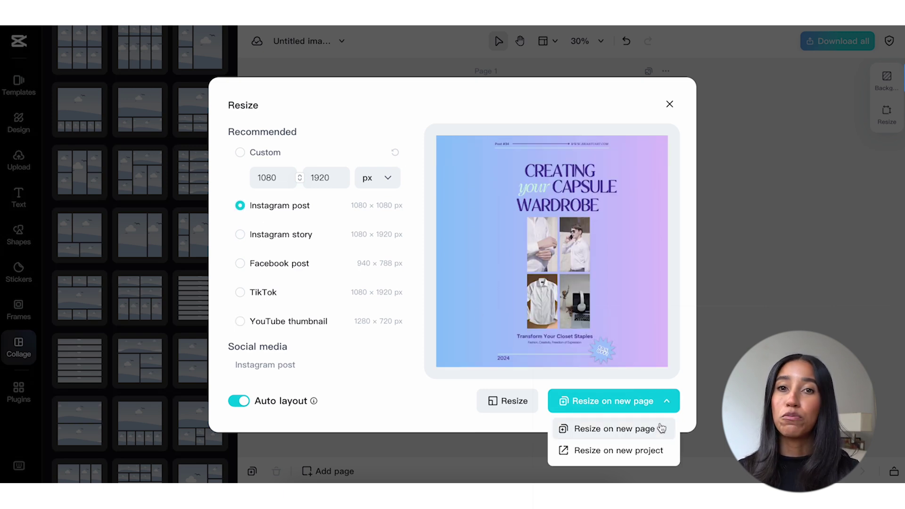
# - Choose Resize on new project to create the square Instagram post version
pyautogui.click(652, 451)
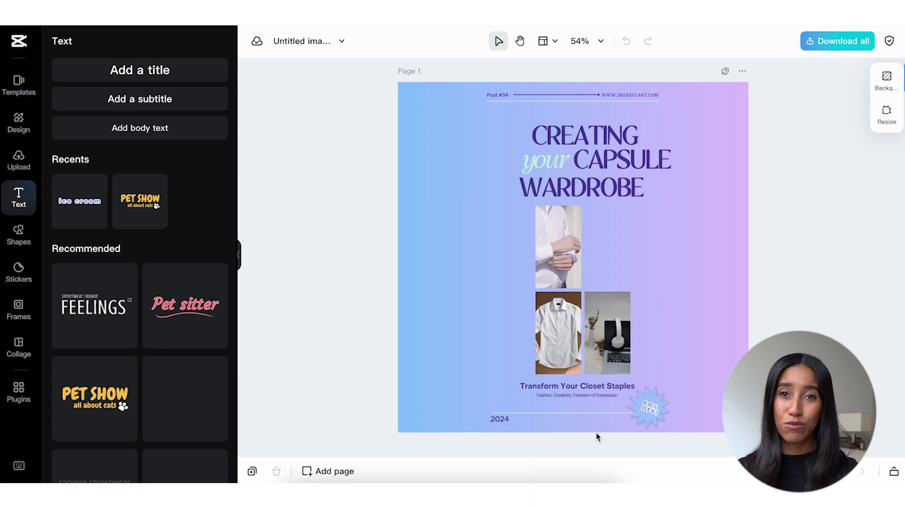